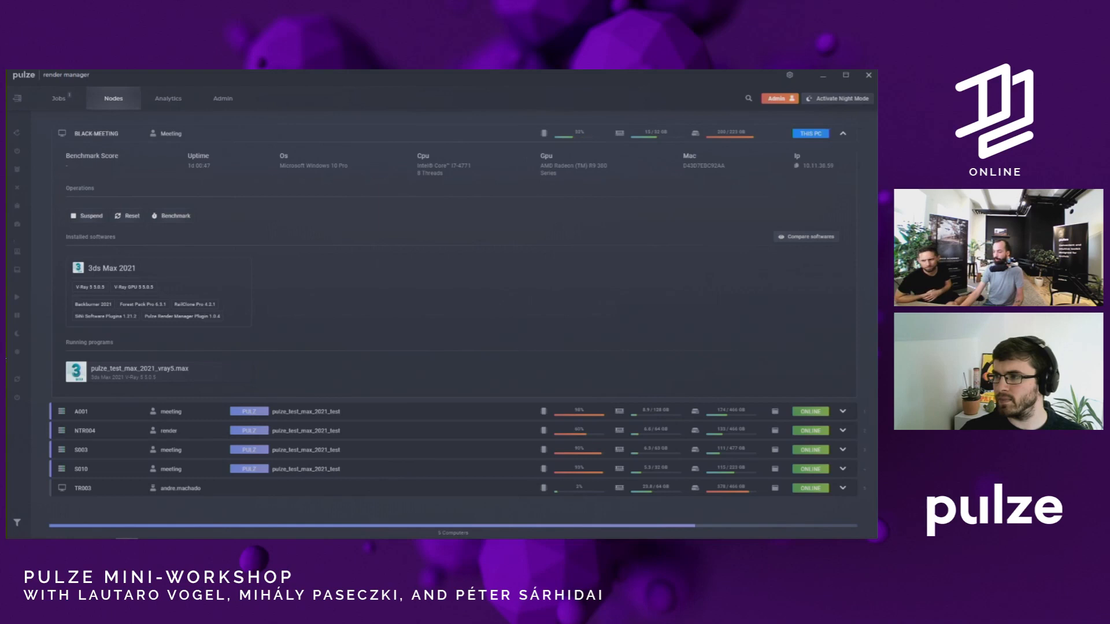
Expand the details of nodes S003, S010 and TR003 and review their hardware and installed software.
{"action": "left_click", "coordinate": [843, 449]}
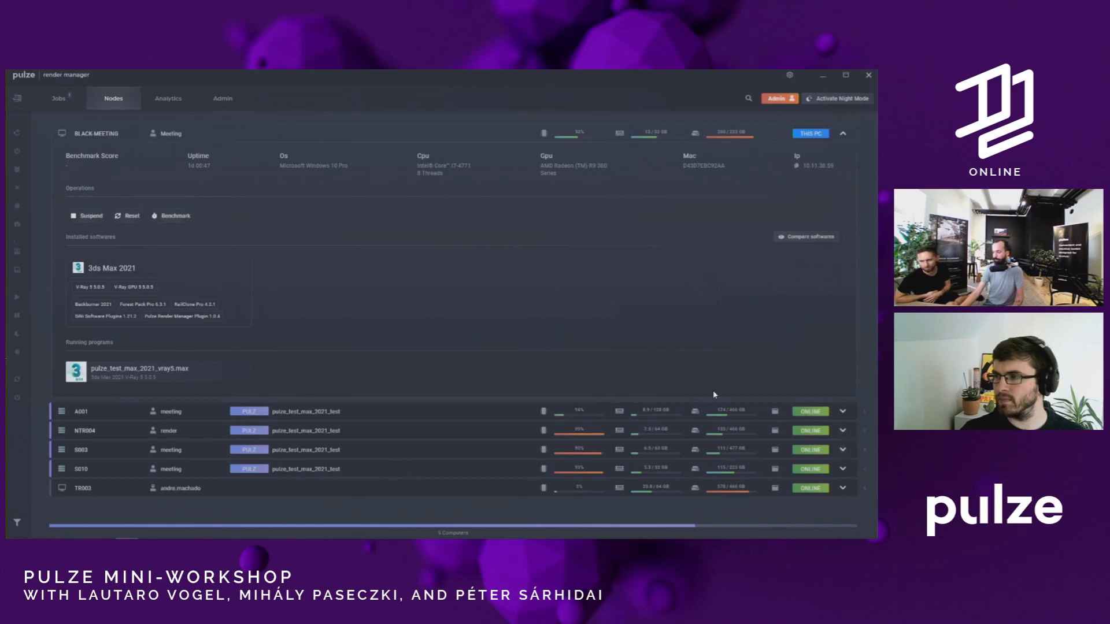
{"action": "scroll", "coordinate": [451, 320], "scroll_direction": "down", "scroll_amount": 4}
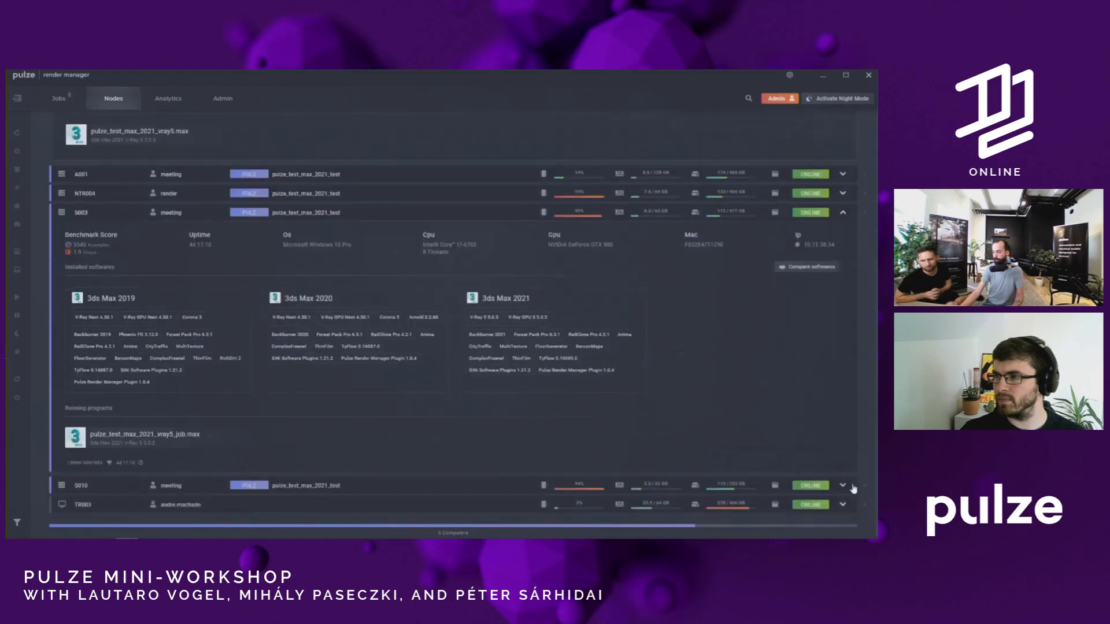
{"action": "scroll", "coordinate": [523, 338], "scroll_direction": "down", "scroll_amount": 4}
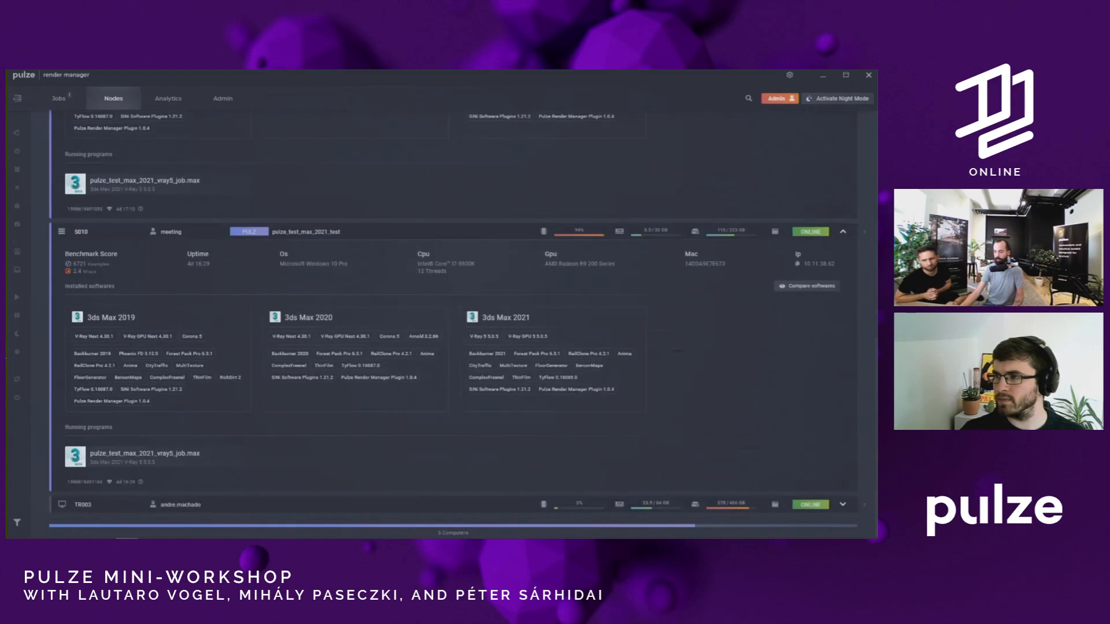
{"action": "left_click", "coordinate": [843, 504]}
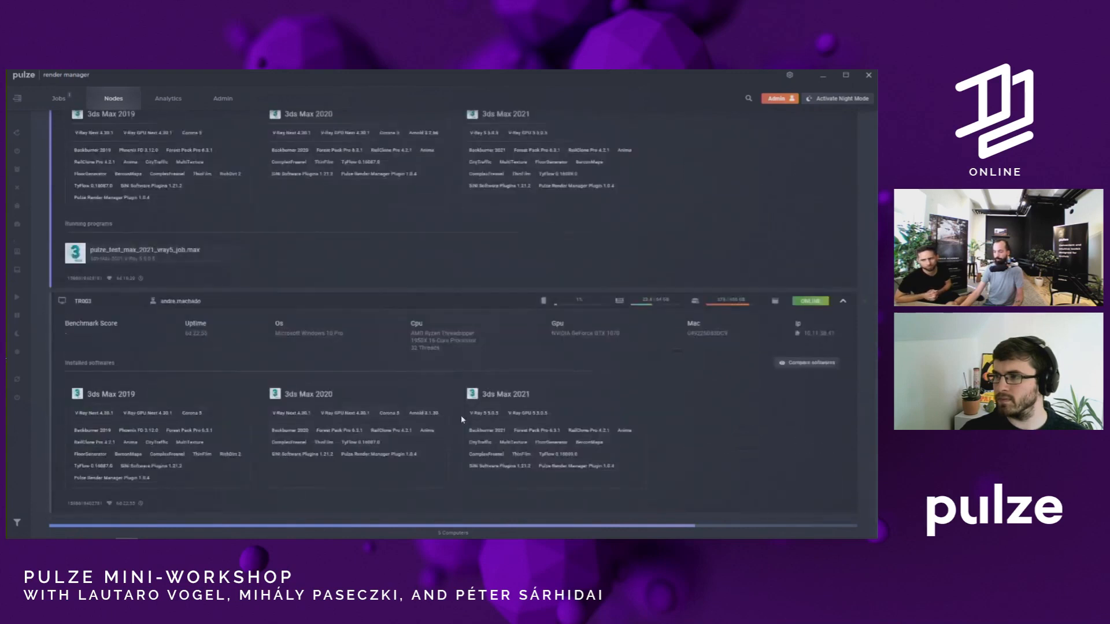
{"action": "scroll", "coordinate": [672, 395], "scroll_direction": "up", "scroll_amount": 10}
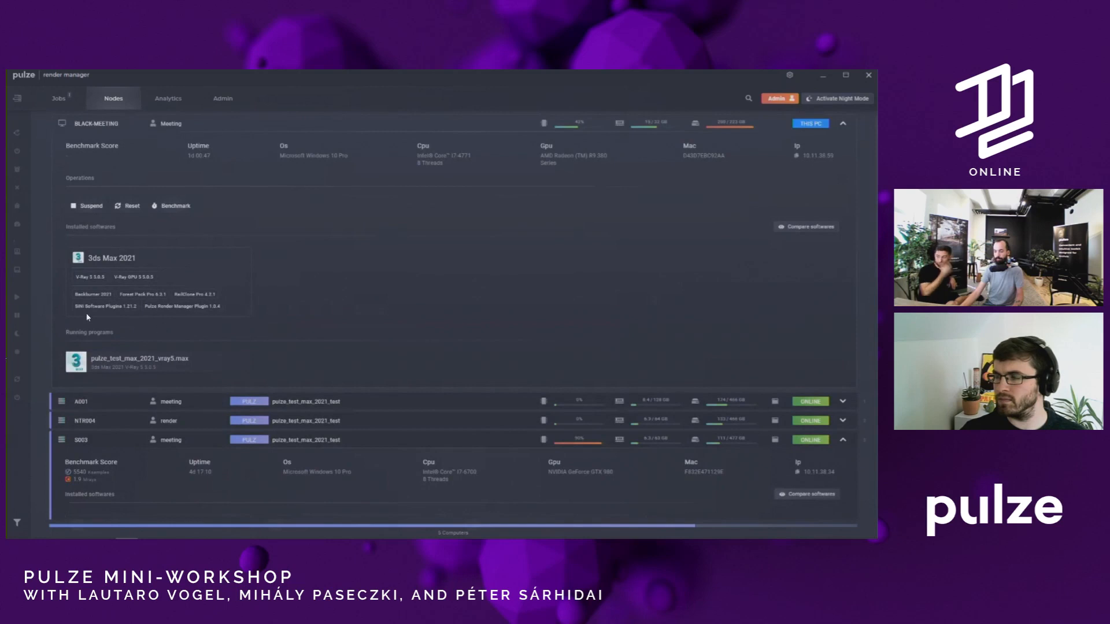
{"action": "scroll", "coordinate": [744, 438], "scroll_direction": "down", "scroll_amount": 2}
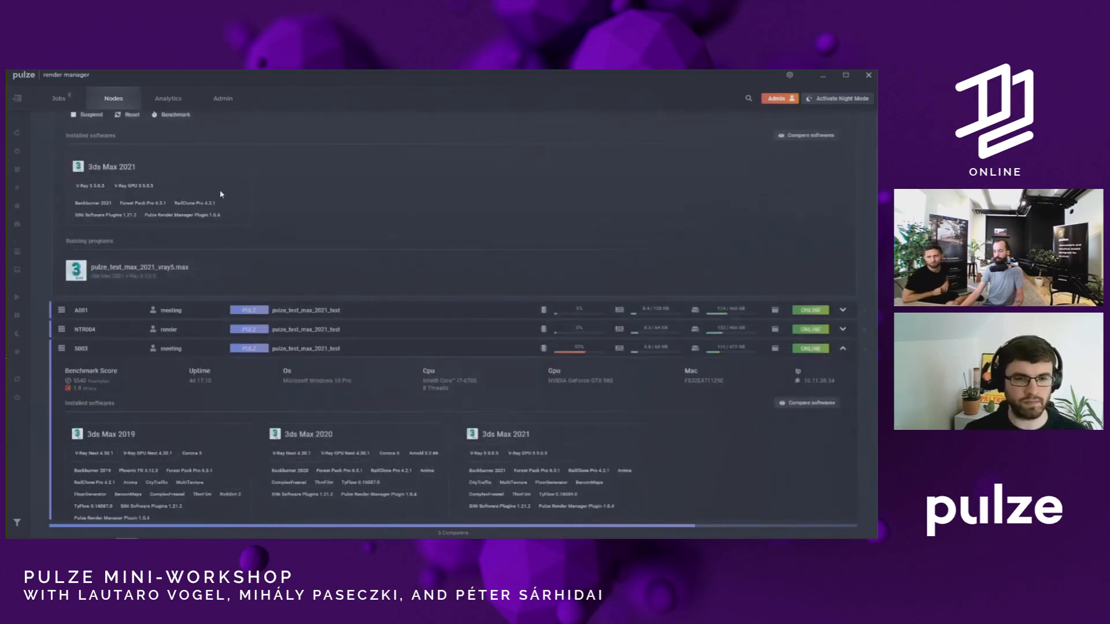
Compare the installed software on the nodes against S003 and examine the differences on this PC.
{"action": "left_click", "coordinate": [808, 403]}
{"action": "scroll", "coordinate": [372, 418], "scroll_direction": "down", "scroll_amount": 4}
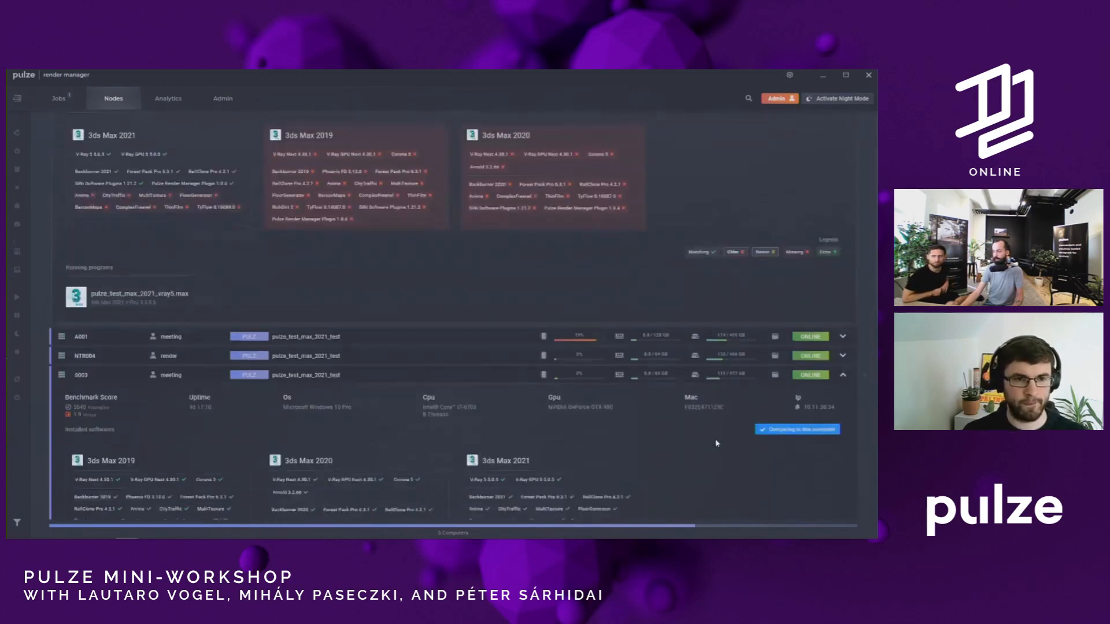
{"action": "scroll", "coordinate": [626, 379], "scroll_direction": "up", "scroll_amount": 5}
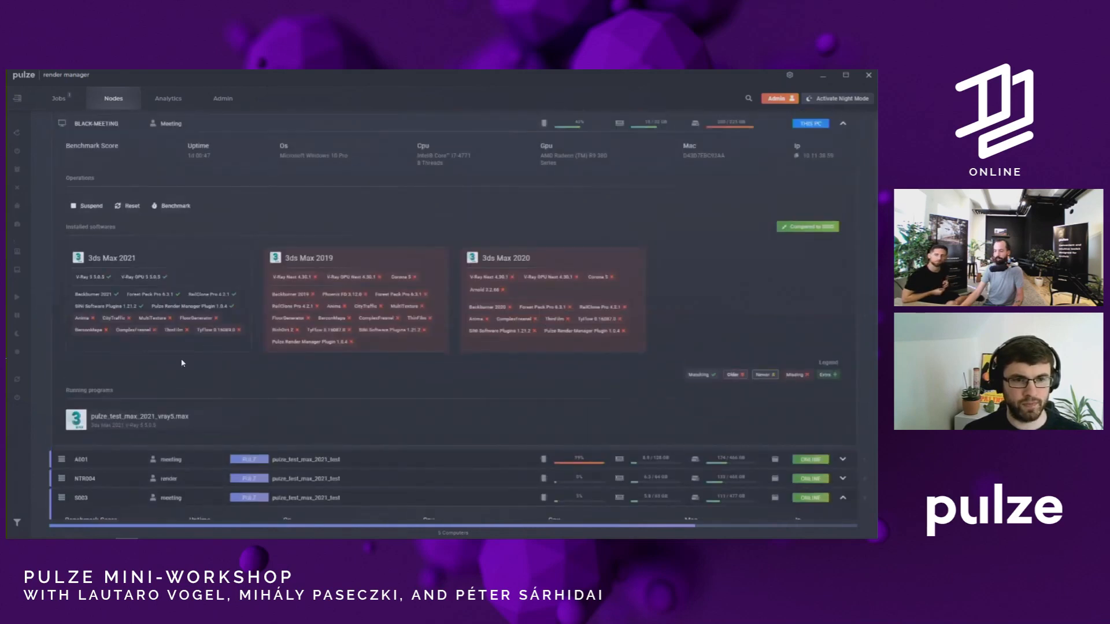
{"action": "scroll", "coordinate": [506, 311], "scroll_direction": "up", "scroll_amount": 1}
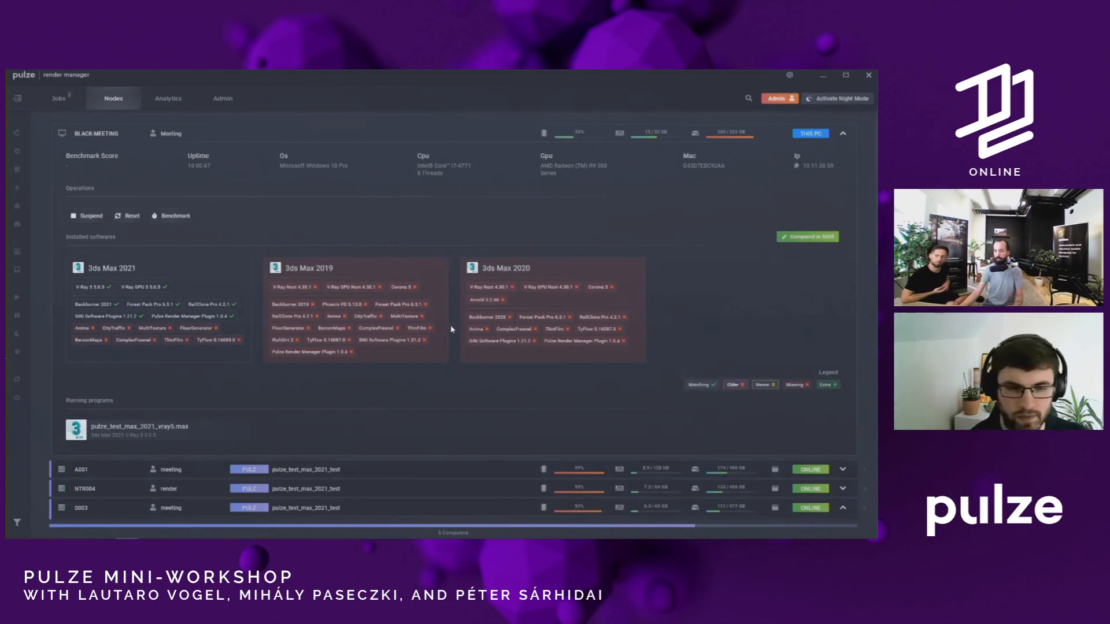
{"action": "scroll", "coordinate": [450, 325], "scroll_direction": "down", "scroll_amount": 4}
{"action": "scroll", "coordinate": [449, 307], "scroll_direction": "up", "scroll_amount": 3}
{"action": "scroll", "coordinate": [449, 311], "scroll_direction": "up", "scroll_amount": 1}
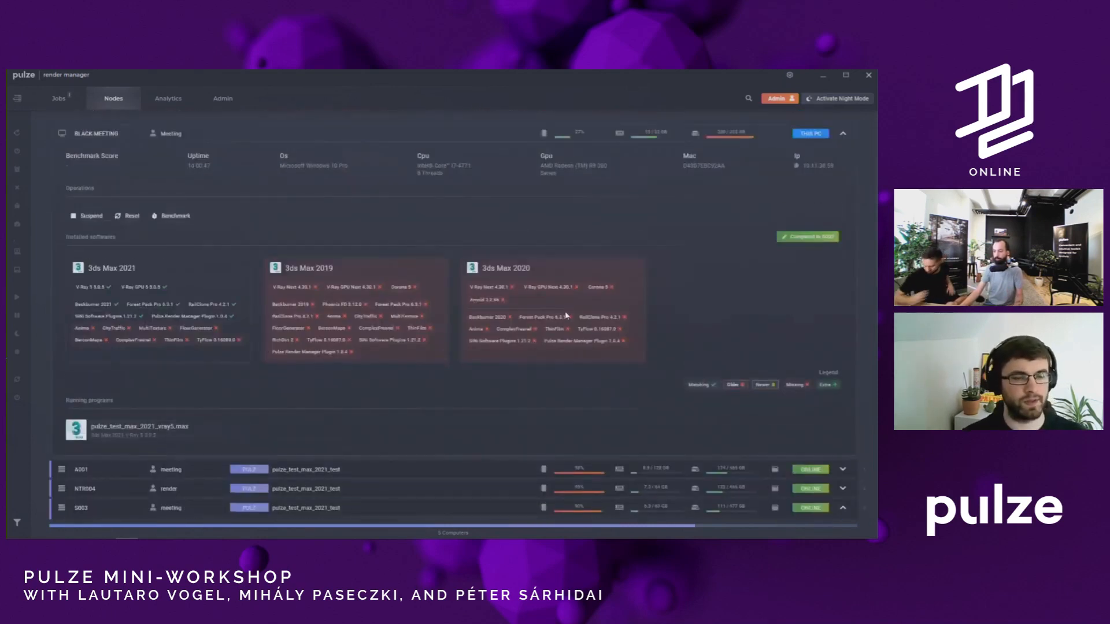
Compare the nodes' software against this PC, collapse all expanded node details and select node S010.
{"action": "left_click", "coordinate": [798, 247]}
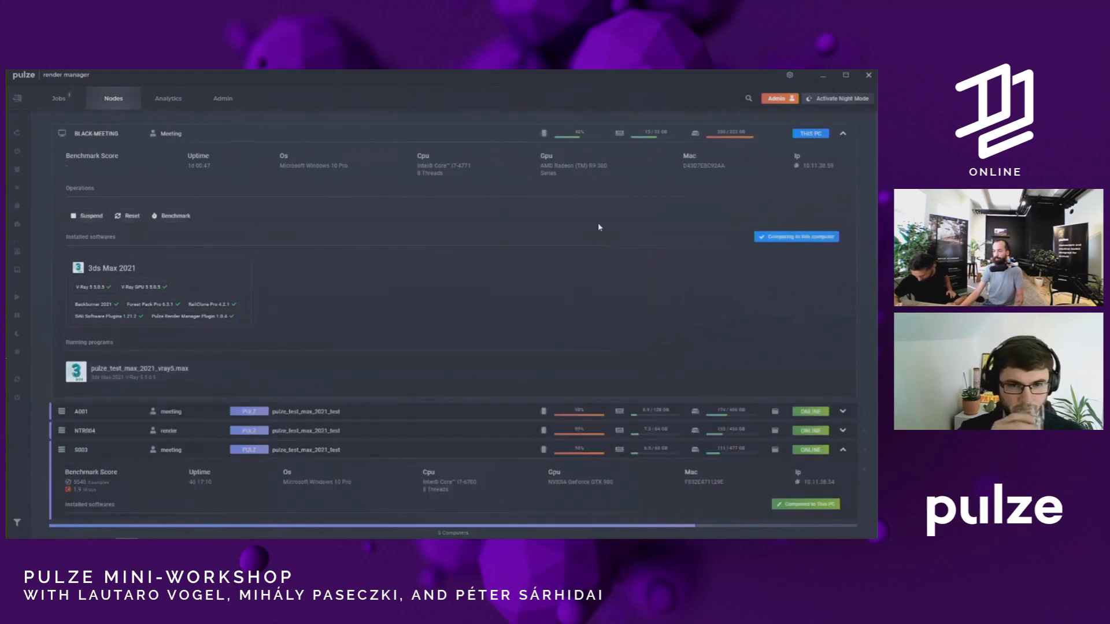
{"action": "left_click", "coordinate": [146, 143]}
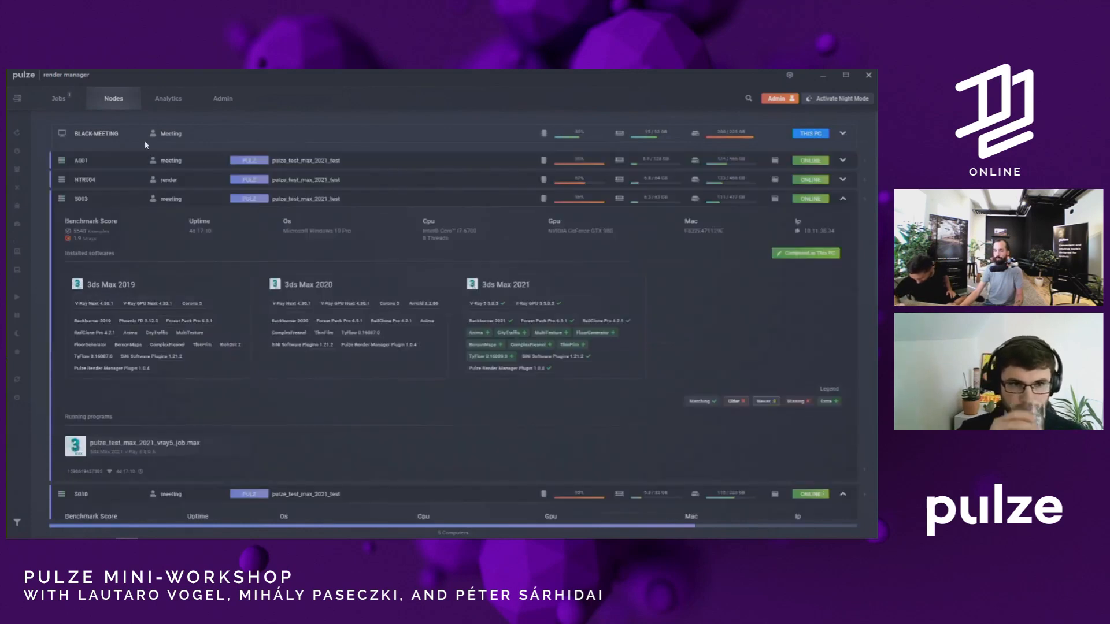
{"action": "left_click", "coordinate": [210, 200]}
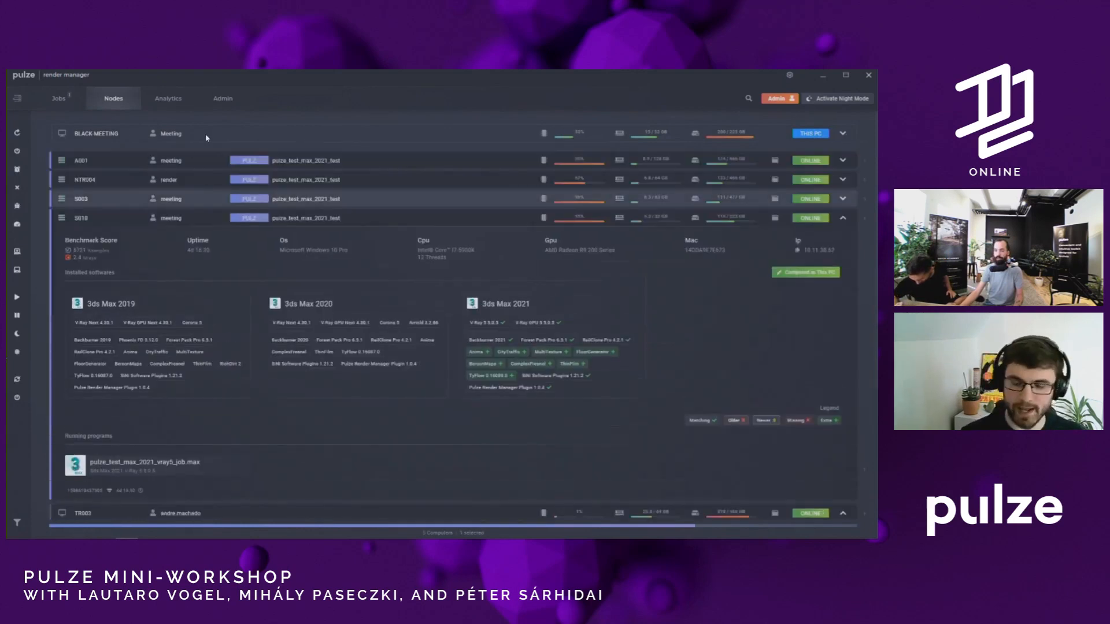
{"action": "left_click", "coordinate": [197, 223]}
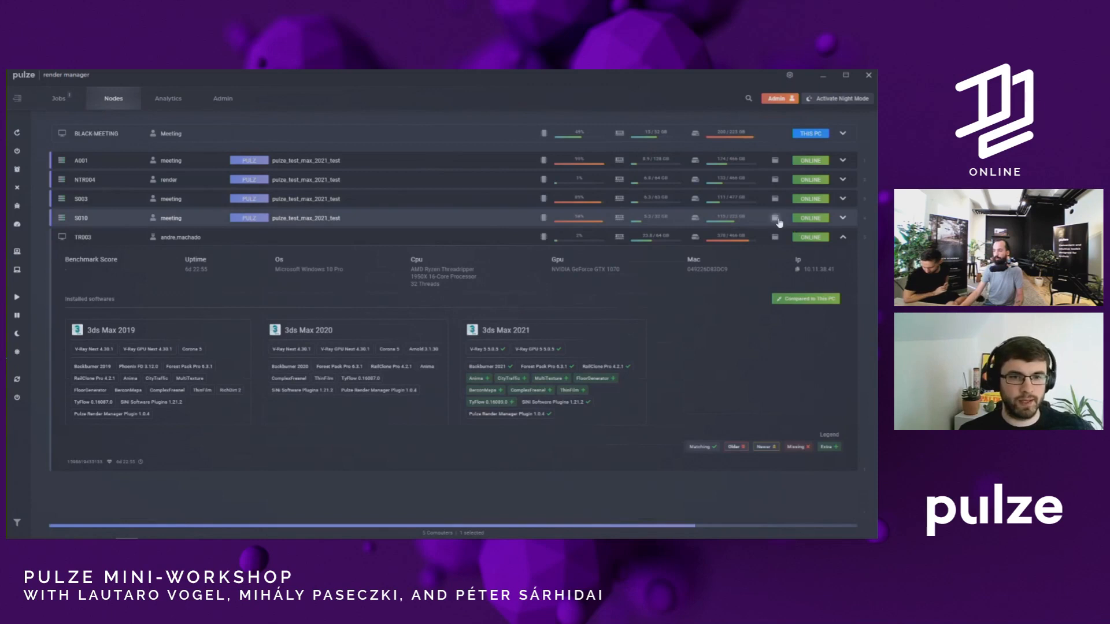
{"action": "left_click", "coordinate": [483, 218]}
{"action": "left_click", "coordinate": [843, 218]}
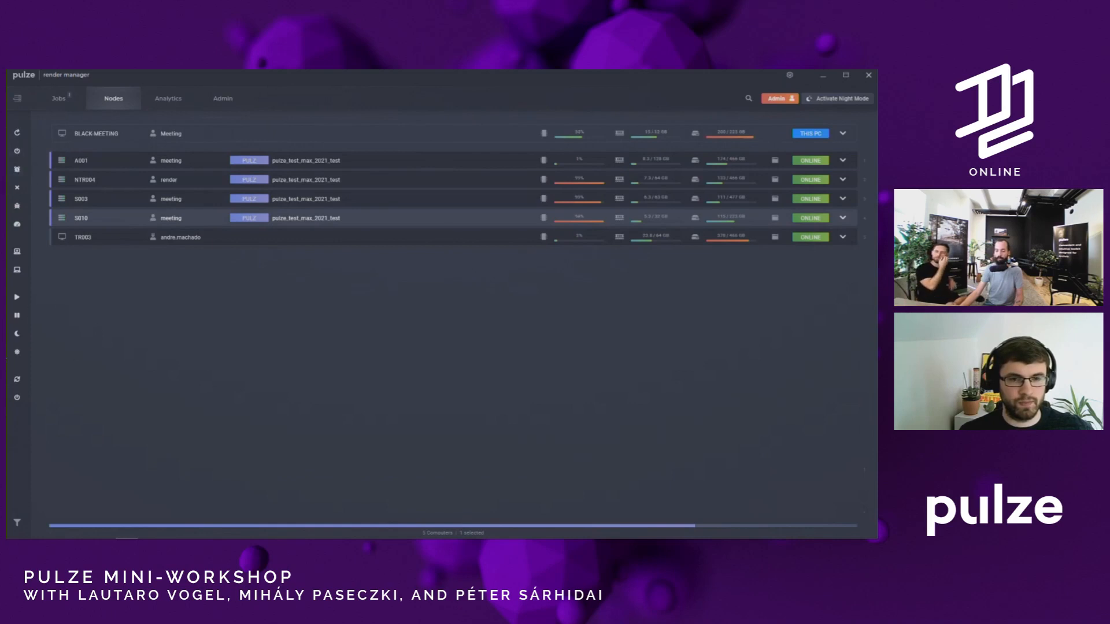
View the Run Benchmark options for S010, look at the V-Ray CPU and V-Ray GPU engines, and close without starting.
{"action": "left_click", "coordinate": [18, 227]}
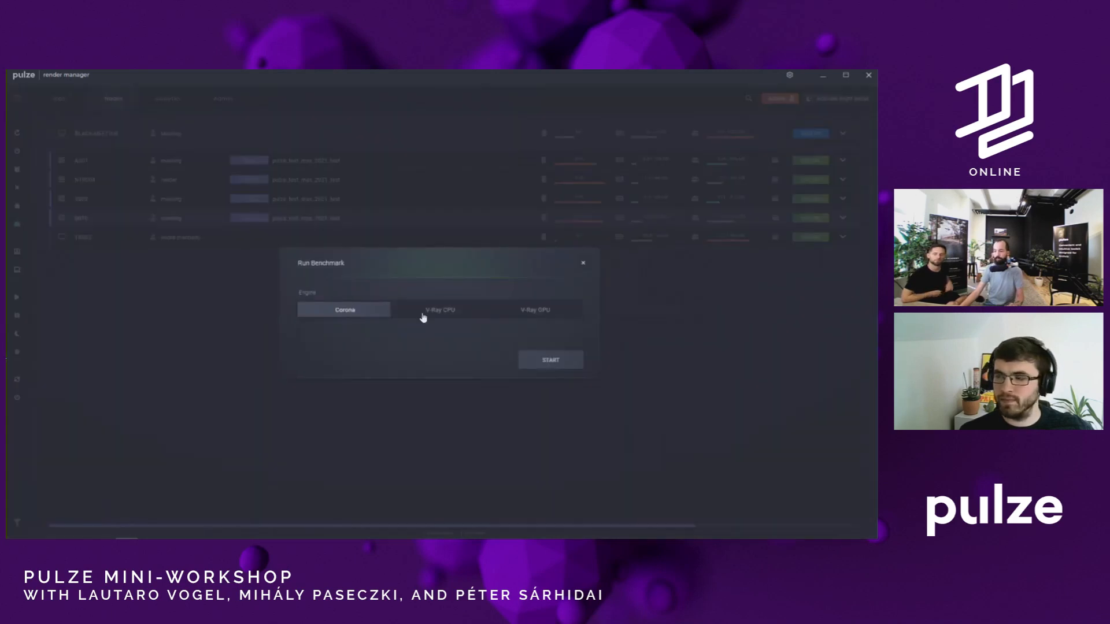
{"action": "left_click", "coordinate": [449, 313]}
{"action": "left_click", "coordinate": [554, 311]}
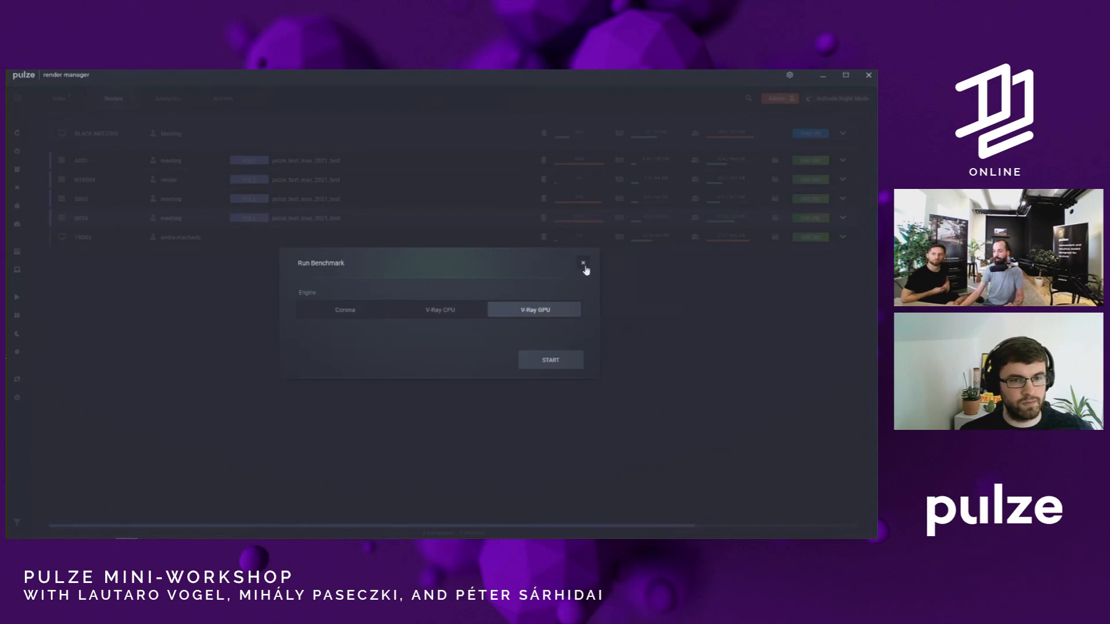
{"action": "left_click", "coordinate": [584, 264]}
Collapse the running animation job in the job list and start a new job from pulze_test_max_2021_vray5.max.
{"action": "left_click", "coordinate": [59, 99]}
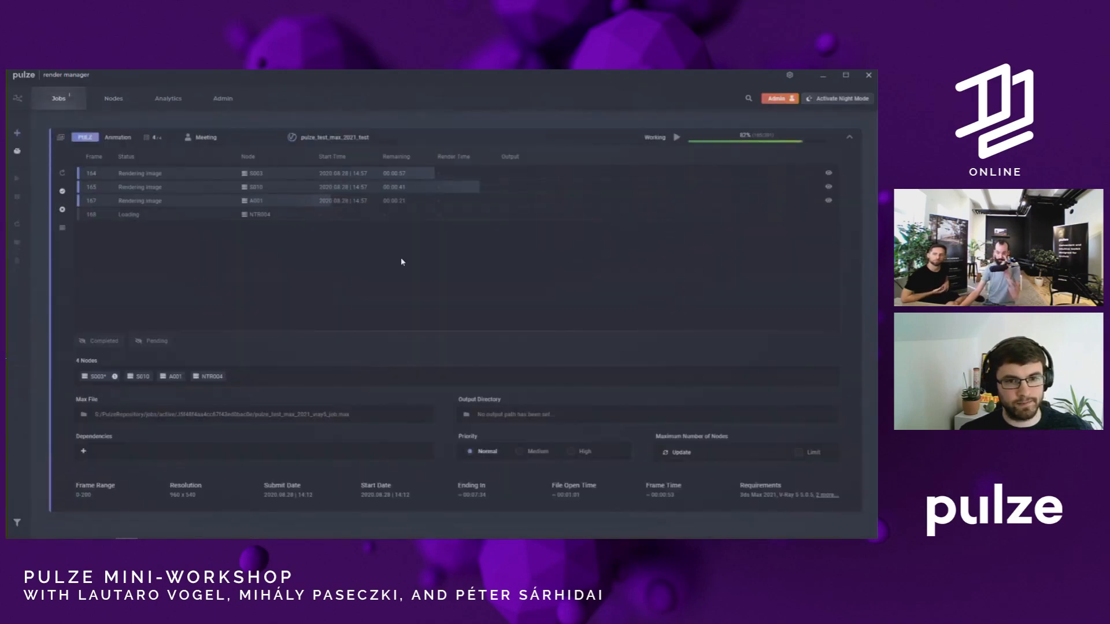
{"action": "left_click", "coordinate": [426, 136]}
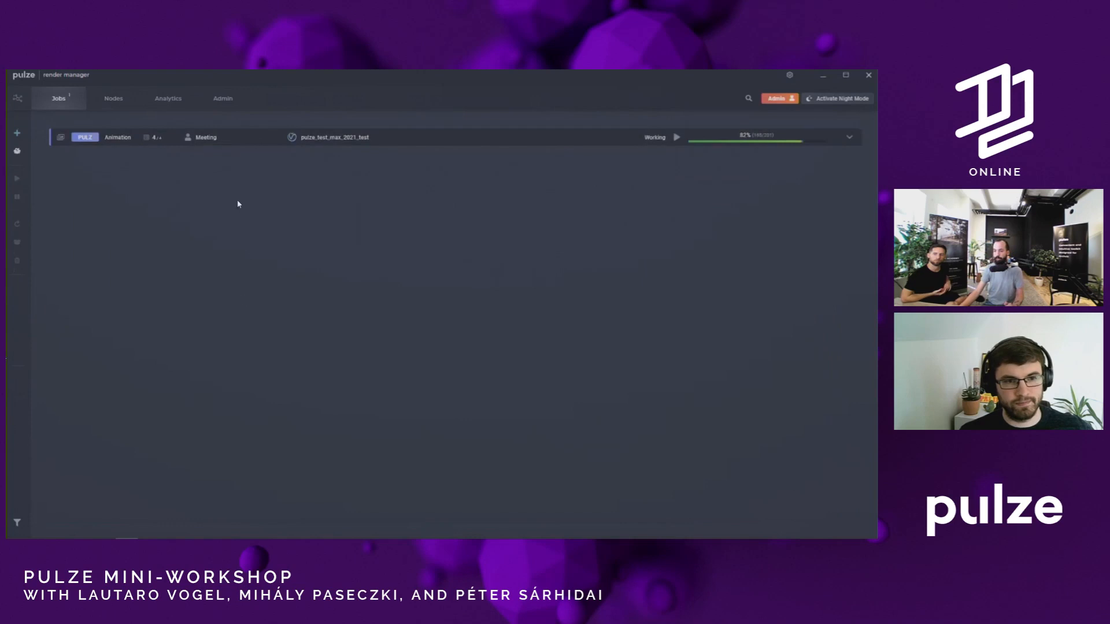
{"action": "left_click", "coordinate": [18, 135]}
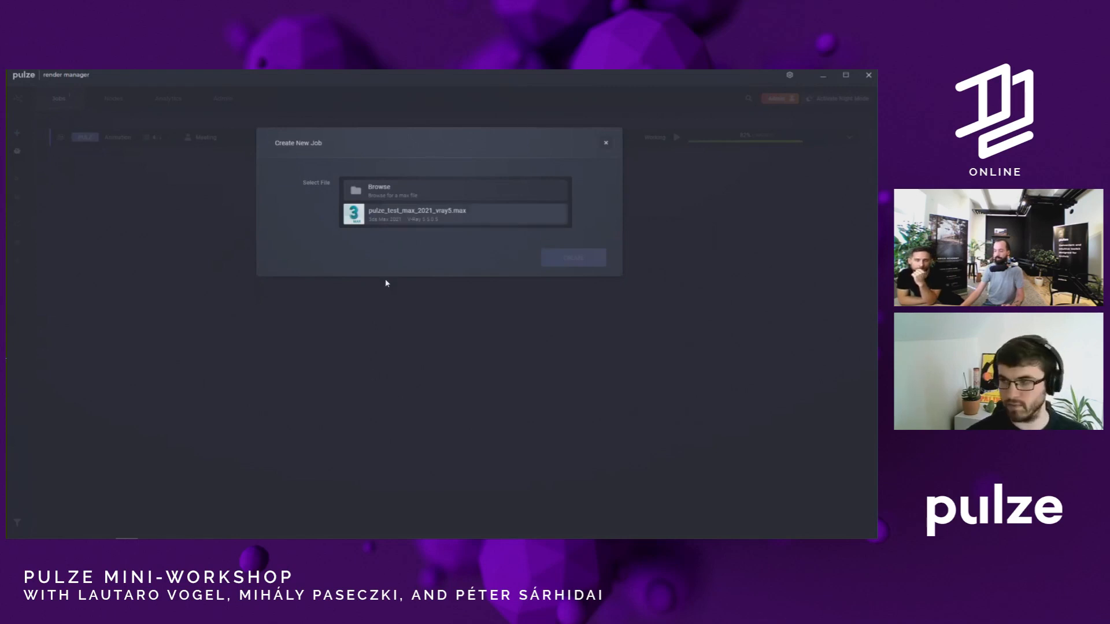
{"action": "left_click", "coordinate": [439, 223]}
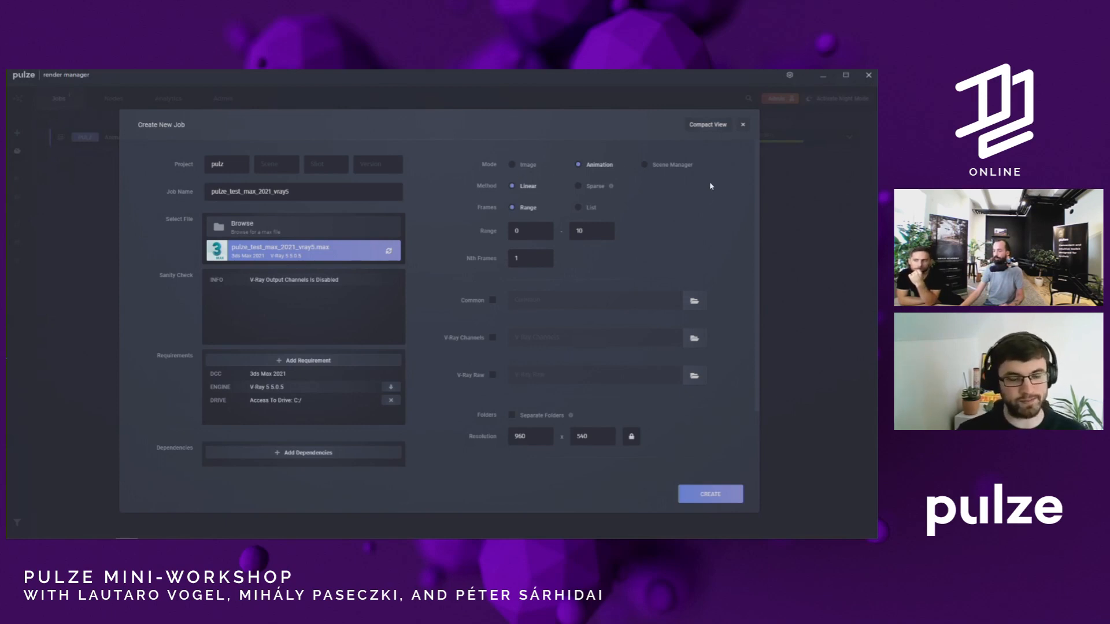
Try the new job's Image mode with the Tiled and Distributed methods and look through the remote master choices.
{"action": "left_click", "coordinate": [526, 167]}
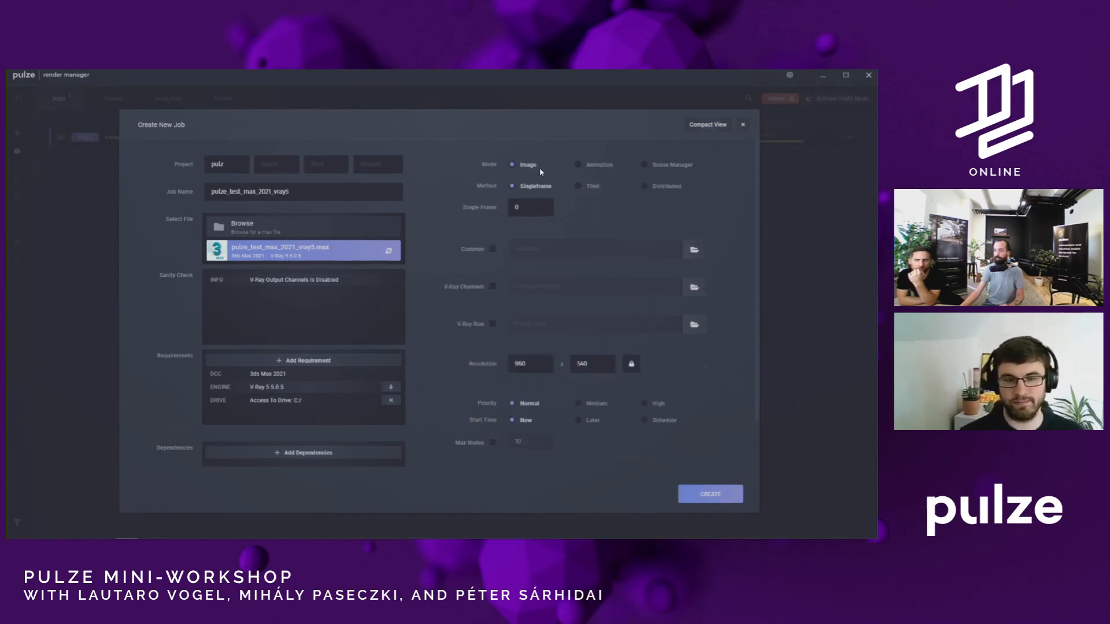
{"action": "left_click", "coordinate": [591, 187]}
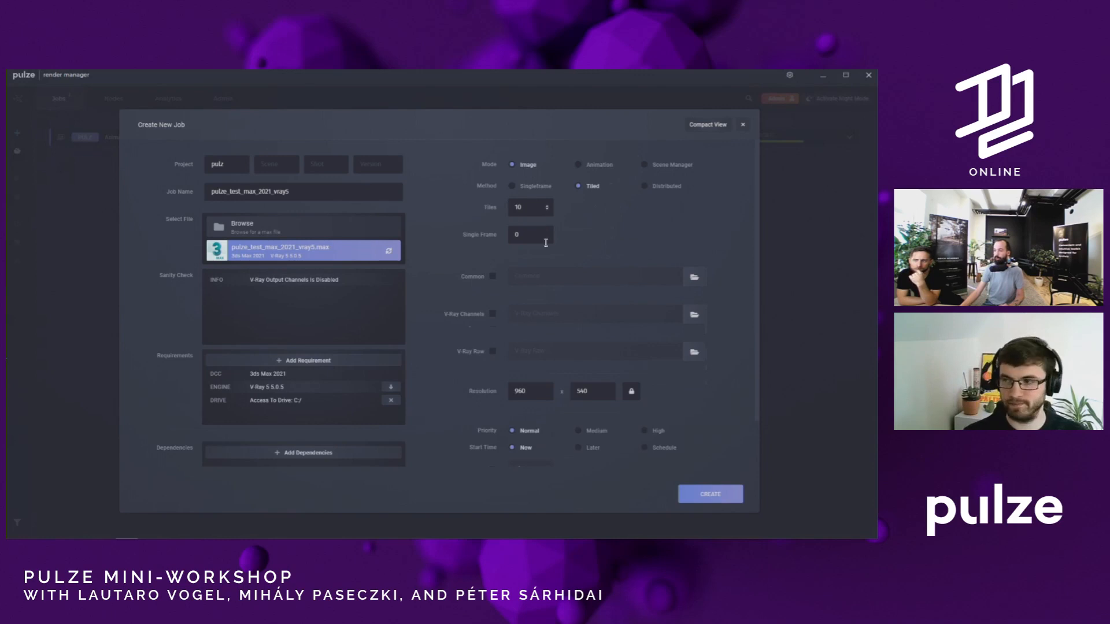
{"action": "left_click", "coordinate": [665, 186]}
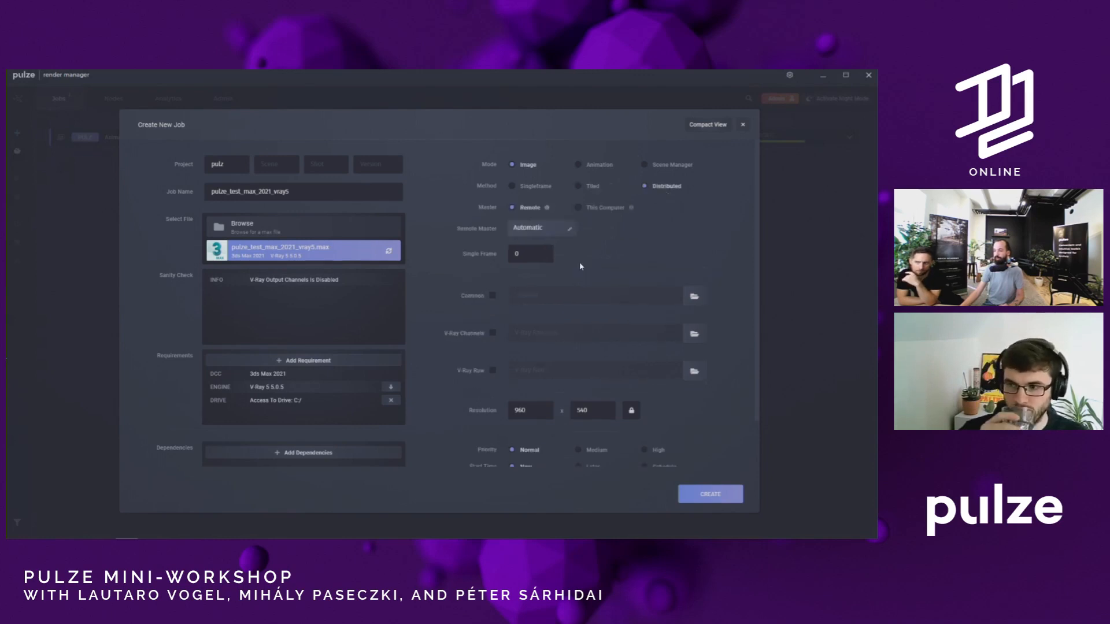
{"action": "left_click", "coordinate": [541, 227]}
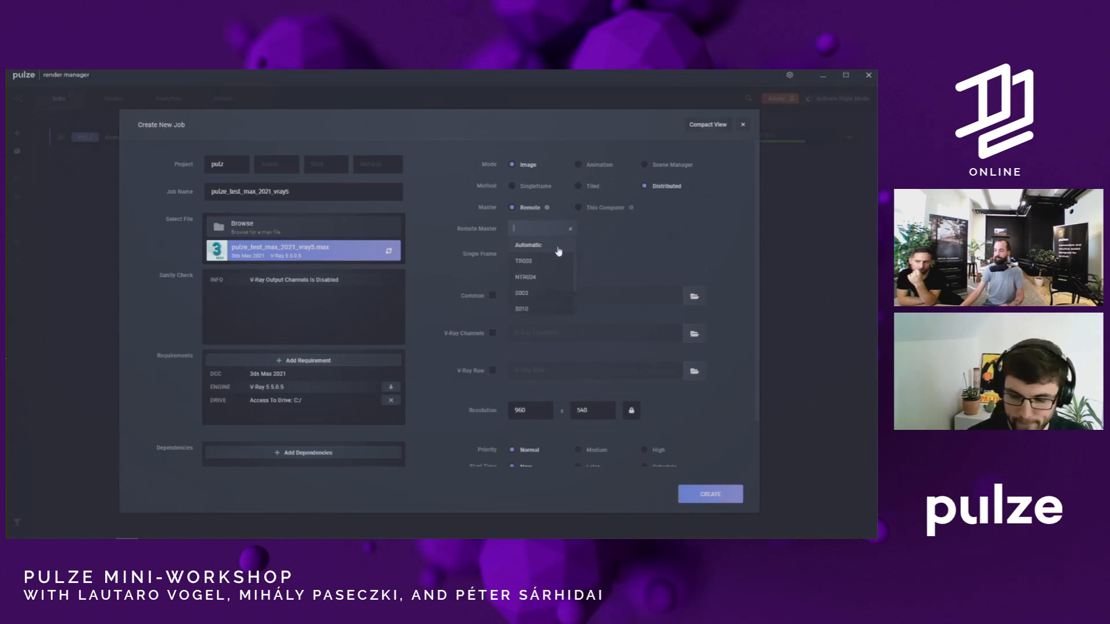
{"action": "left_click", "coordinate": [602, 219]}
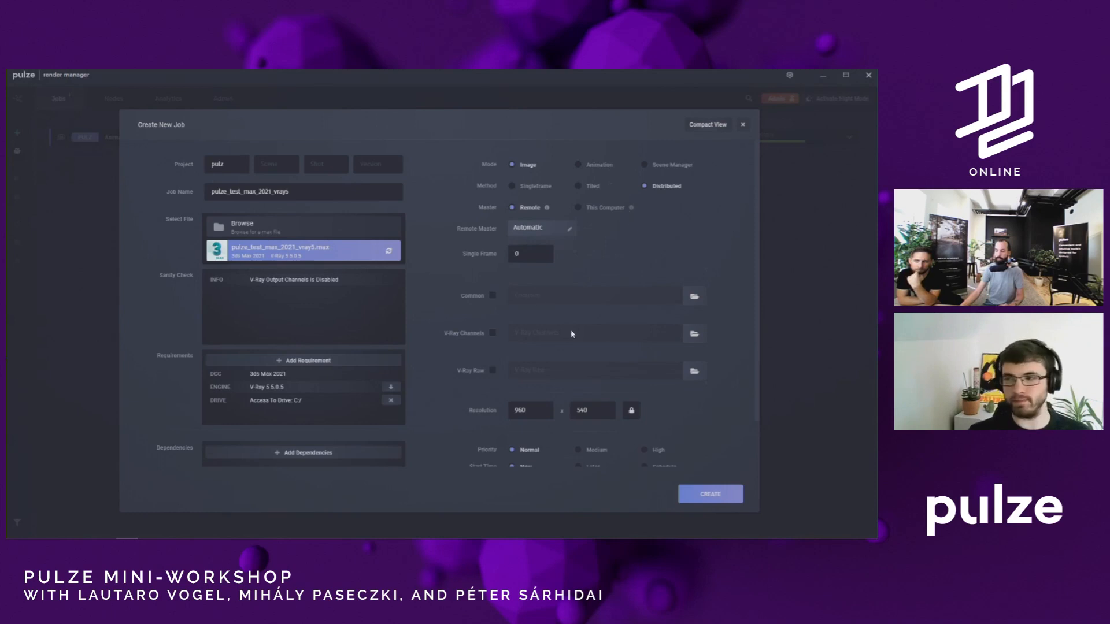
Switch to 3ds Max to view the open teapot scene, and return to the render manager.
{"action": "mouse_move", "coordinate": [172, 538]}
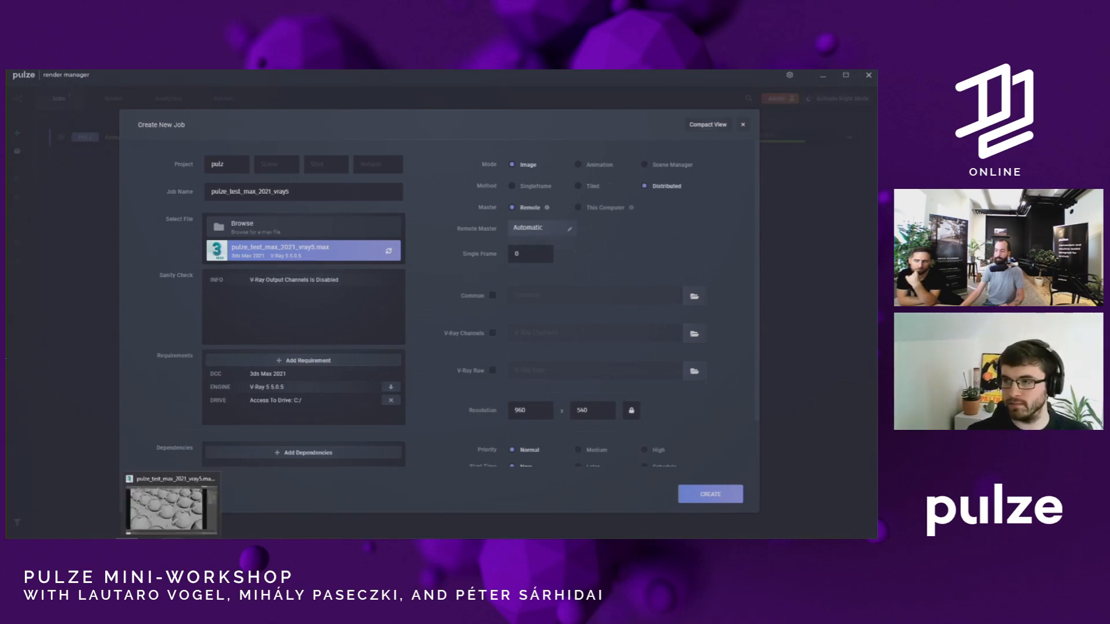
{"action": "left_click", "coordinate": [173, 511]}
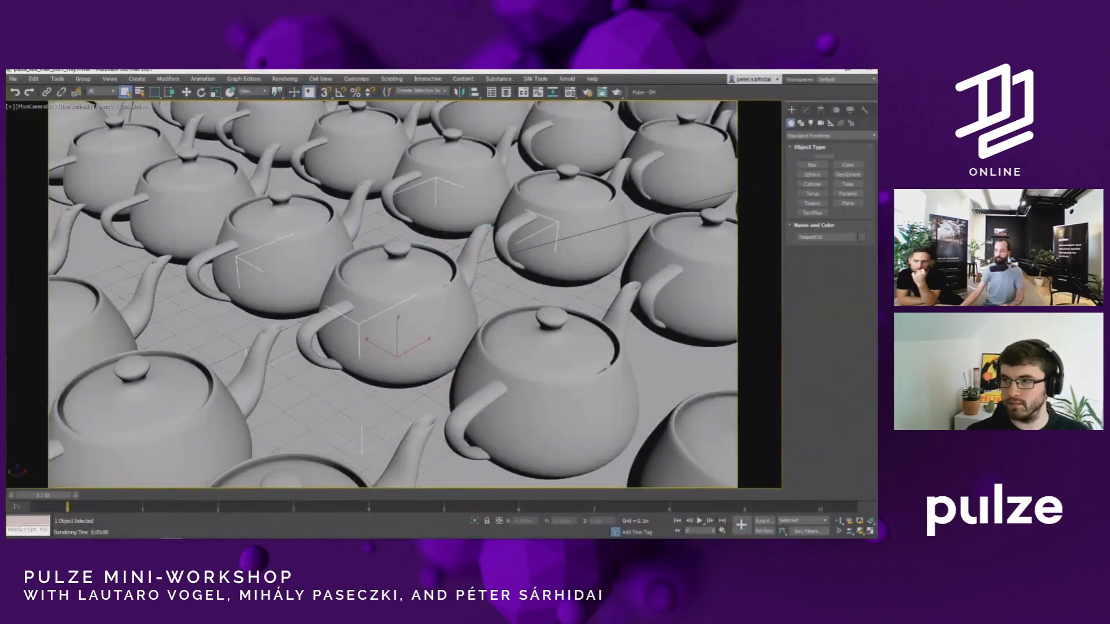
{"action": "key", "text": "alt+Tab"}
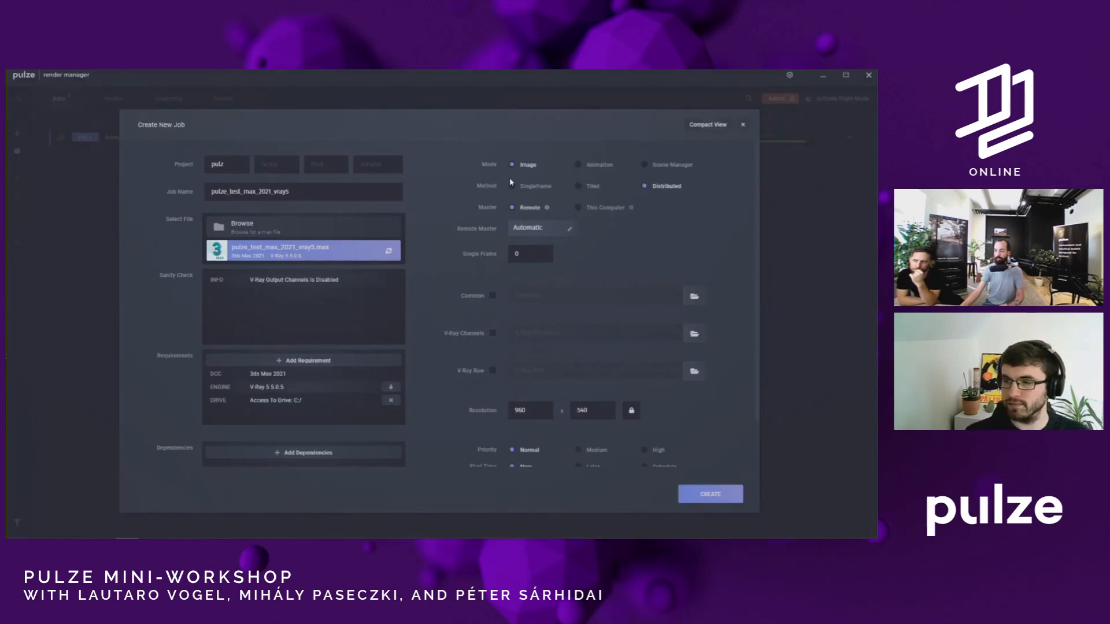
Set the new job to Animation mode with the Sparse method and a frame range of 0 to 100.
{"action": "left_click", "coordinate": [597, 167]}
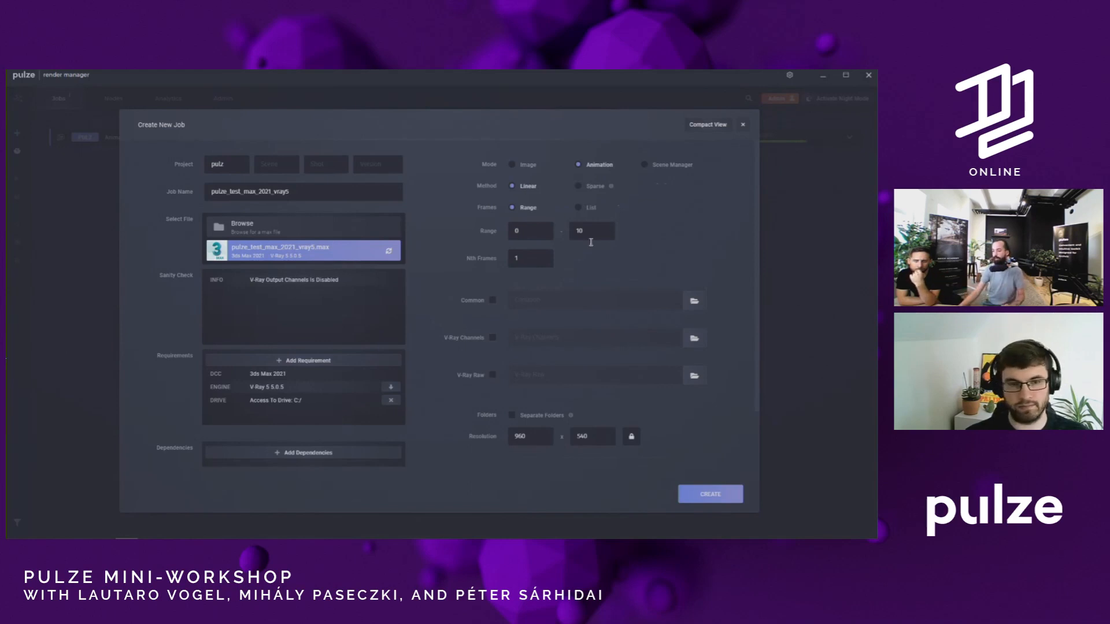
{"action": "left_click", "coordinate": [596, 186]}
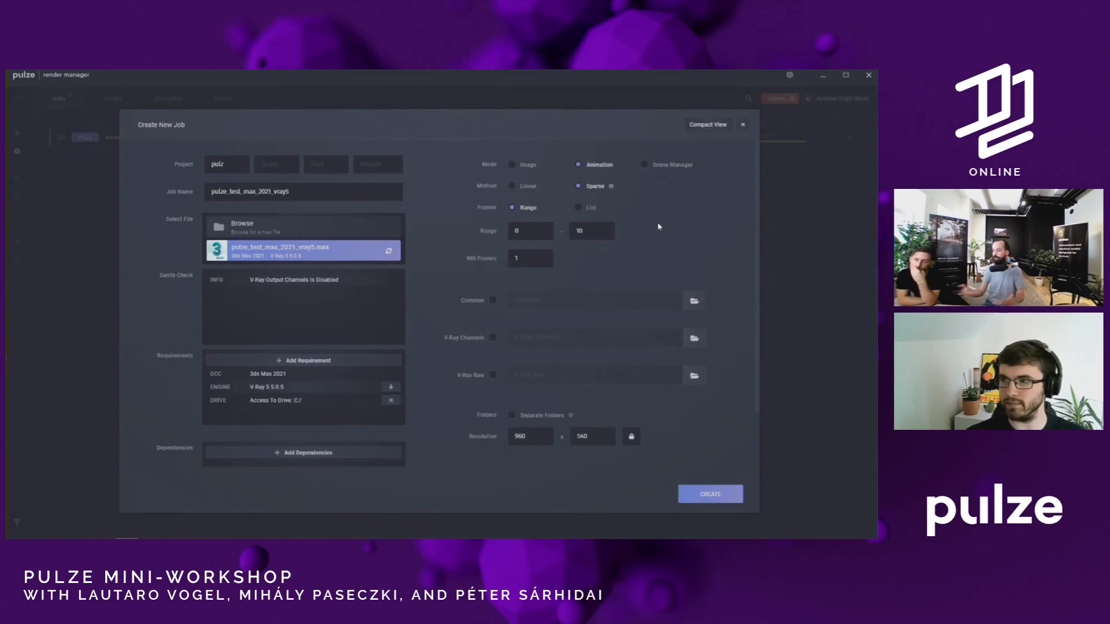
{"action": "scroll", "coordinate": [664, 219], "scroll_direction": "down", "scroll_amount": 1}
{"action": "scroll", "coordinate": [664, 221], "scroll_direction": "up", "scroll_amount": 1}
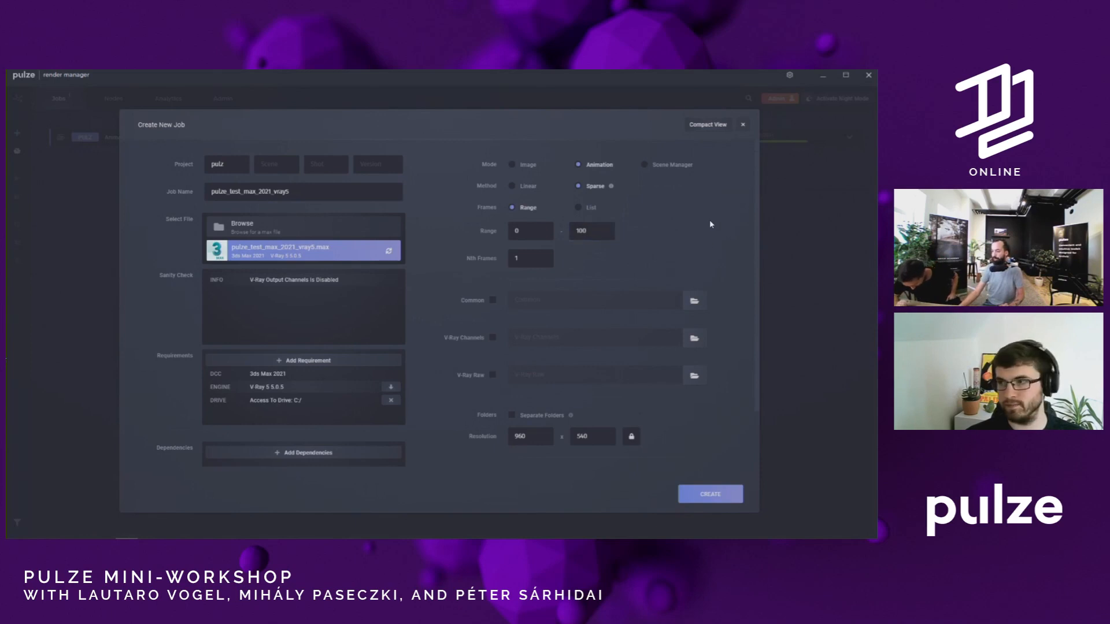
Enable the V-Ray Channels output and set its file to 001.png in the S:/temp folder.
{"action": "scroll", "coordinate": [474, 300], "scroll_direction": "down", "scroll_amount": 2}
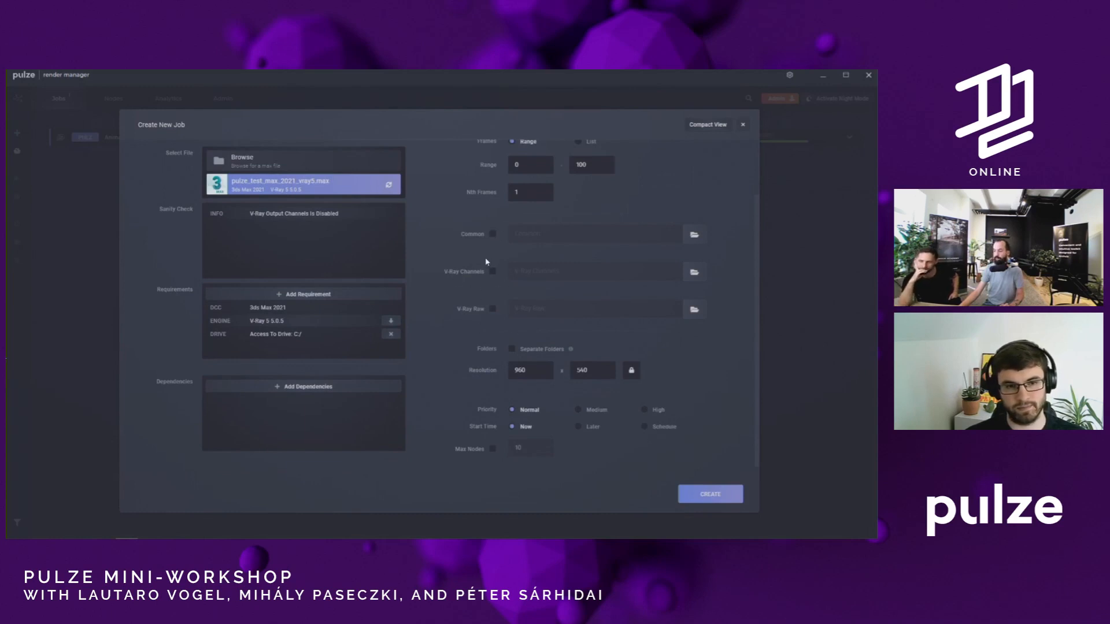
{"action": "left_click", "coordinate": [493, 273]}
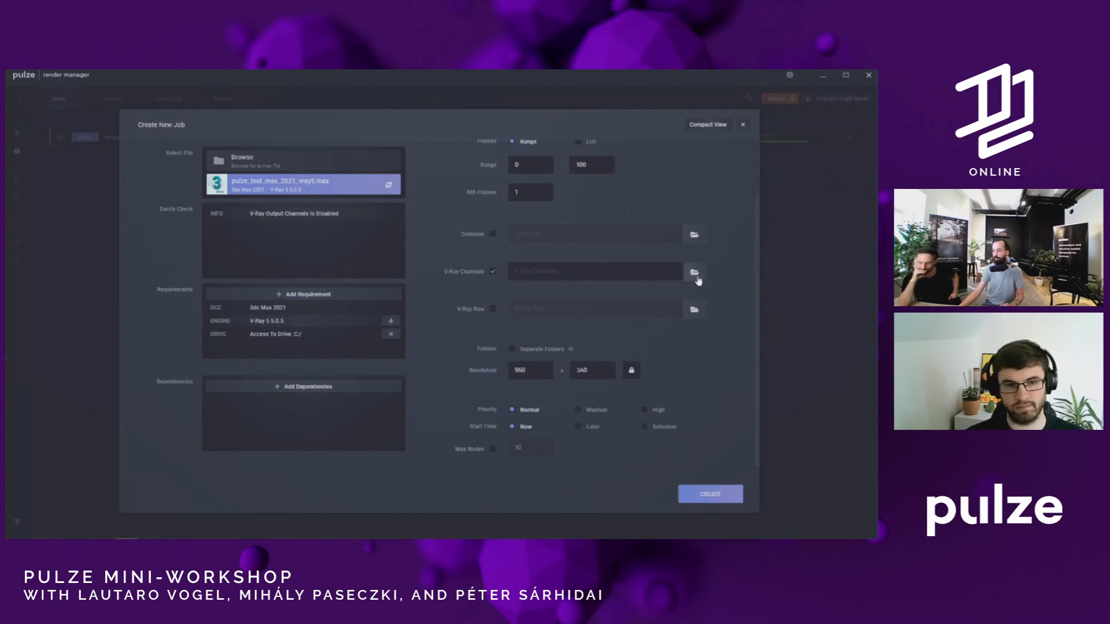
{"action": "left_click", "coordinate": [694, 309]}
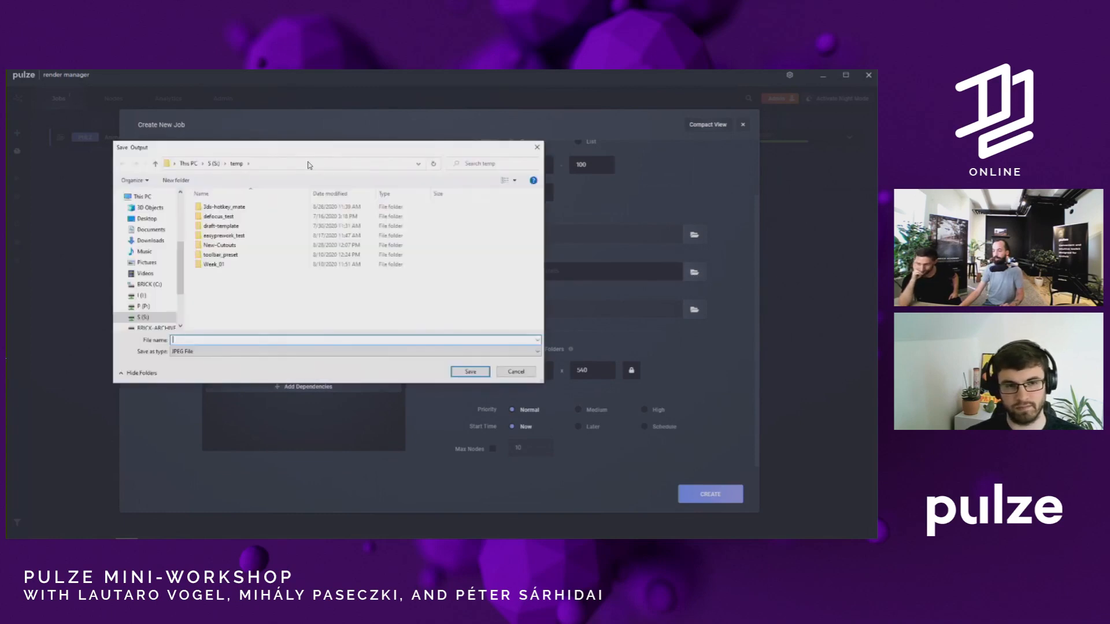
{"action": "type", "text": "001"}
{"action": "key", "text": "Tab"}
{"action": "key", "text": "p"}
{"action": "key", "text": "Return"}
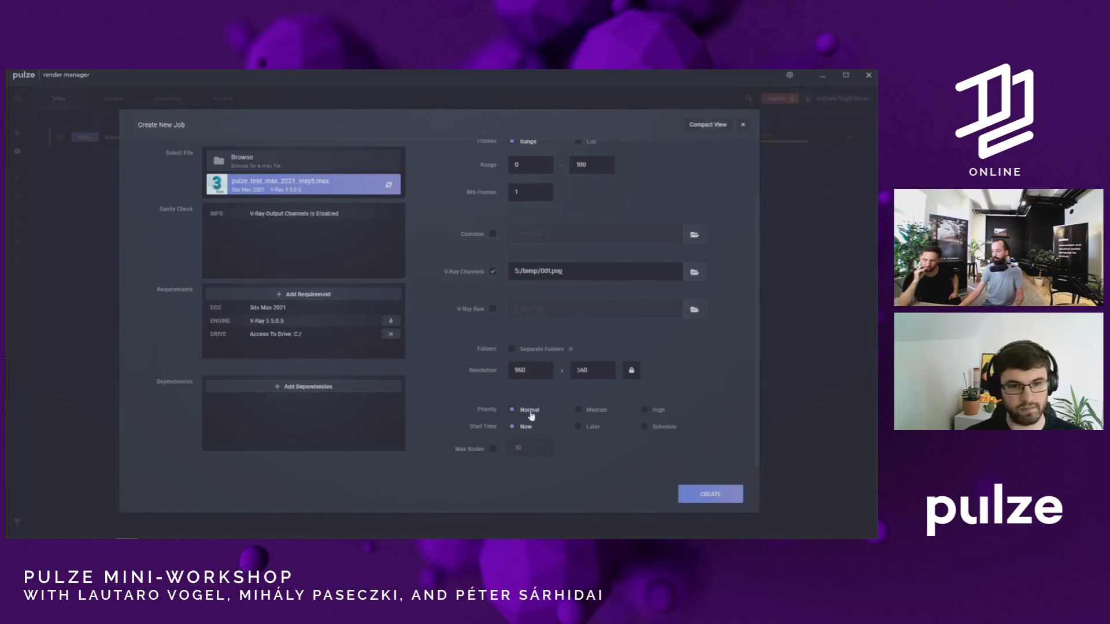
Check the remaining settings and create the job with Normal priority and start time Now.
{"action": "scroll", "coordinate": [680, 342], "scroll_direction": "up", "scroll_amount": 1}
{"action": "scroll", "coordinate": [680, 342], "scroll_direction": "down", "scroll_amount": 1}
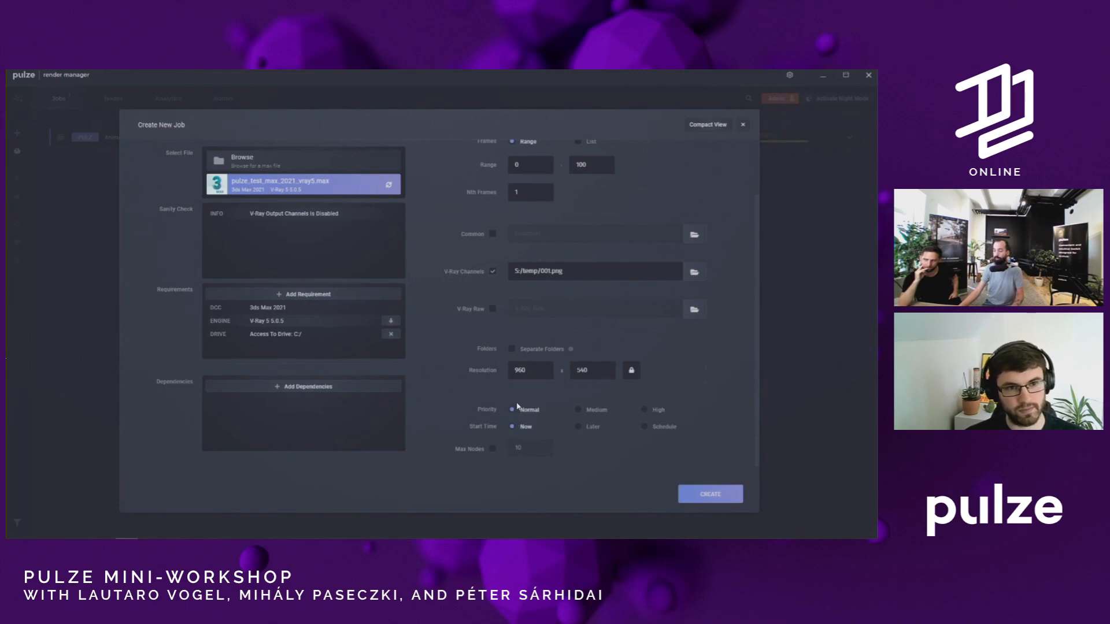
{"action": "left_click", "coordinate": [708, 496]}
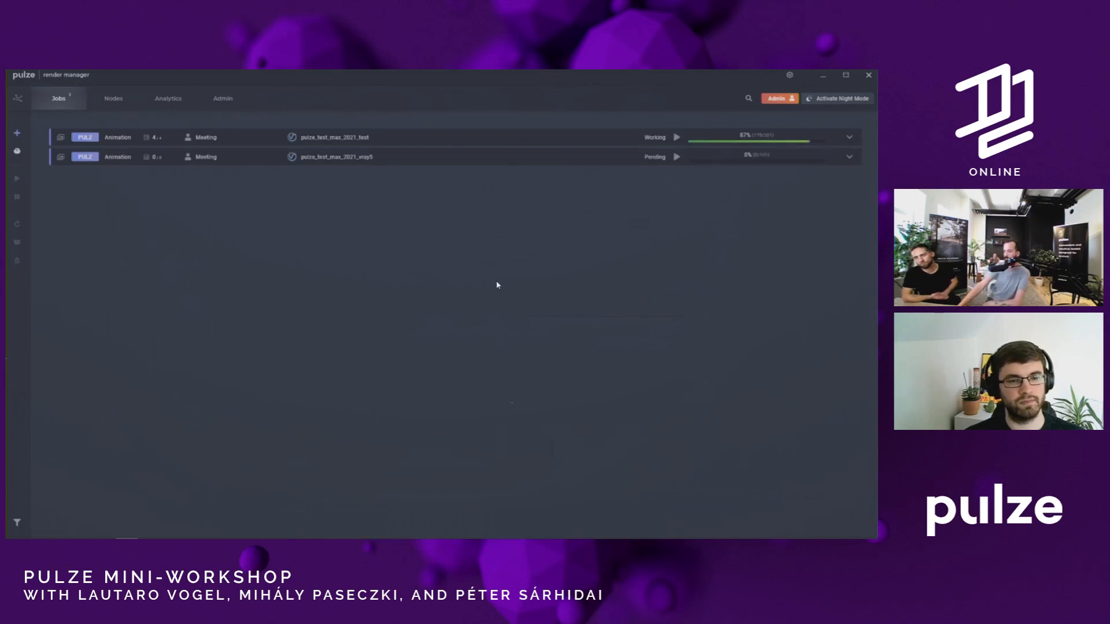
Expand the pulze_test_max_2021_test job and inspect its rendering frames, assigned nodes and frame previews.
{"action": "left_click", "coordinate": [537, 136]}
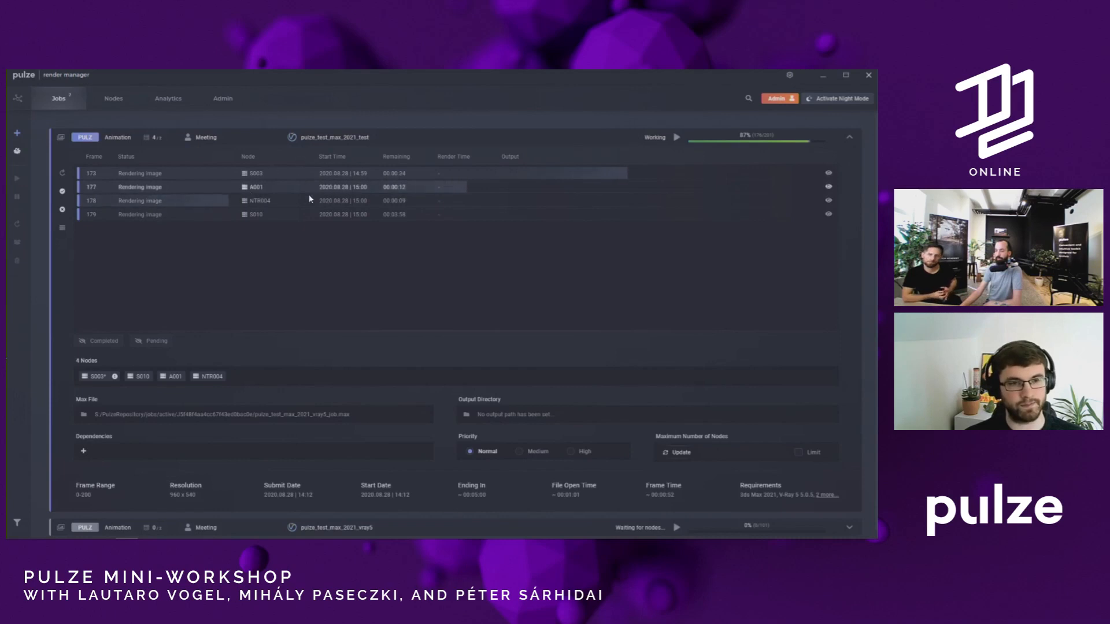
{"action": "scroll", "coordinate": [322, 412], "scroll_direction": "down", "scroll_amount": 1}
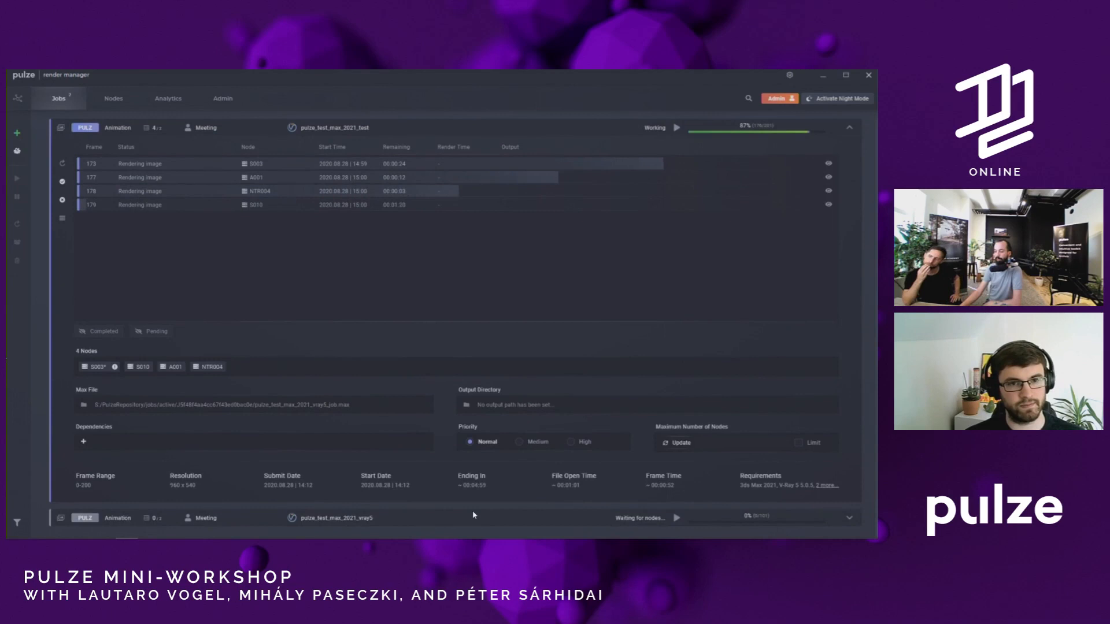
{"action": "left_click", "coordinate": [258, 126]}
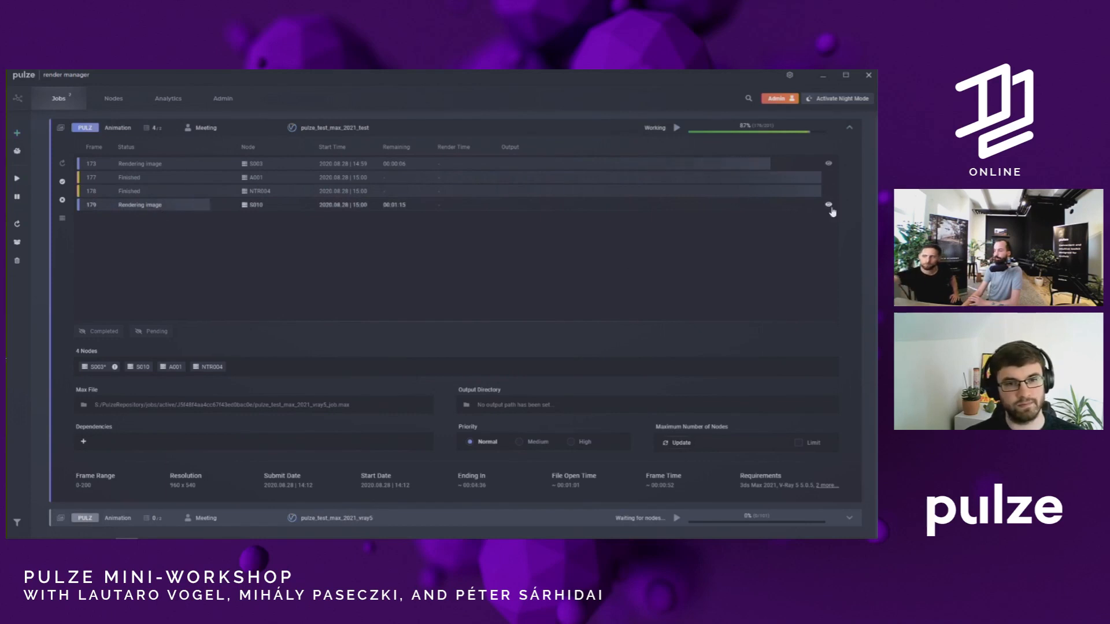
{"action": "mouse_move", "coordinate": [829, 205]}
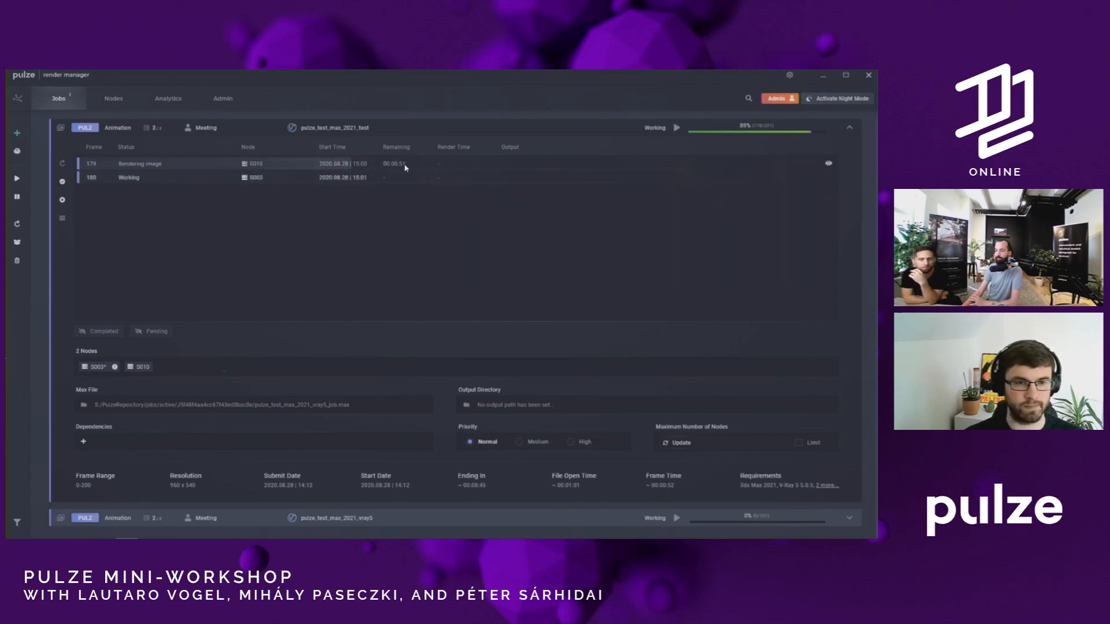
{"action": "mouse_move", "coordinate": [834, 165]}
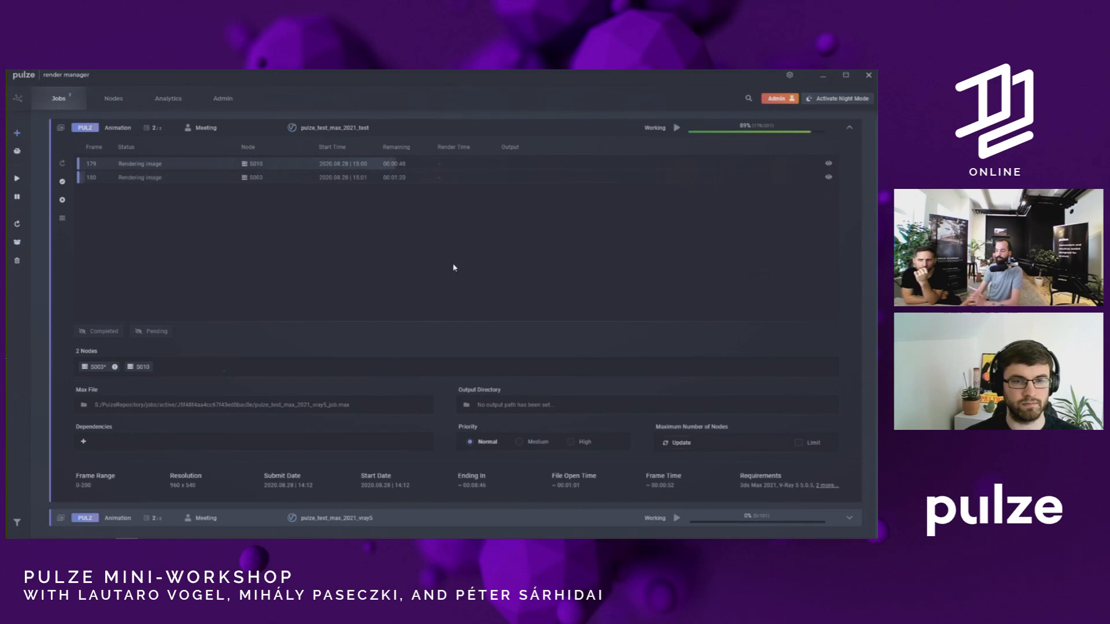
Collapse that job and expand pulze_test_max_2021_vray5 to preview frame 0 and review its details.
{"action": "left_click", "coordinate": [849, 127]}
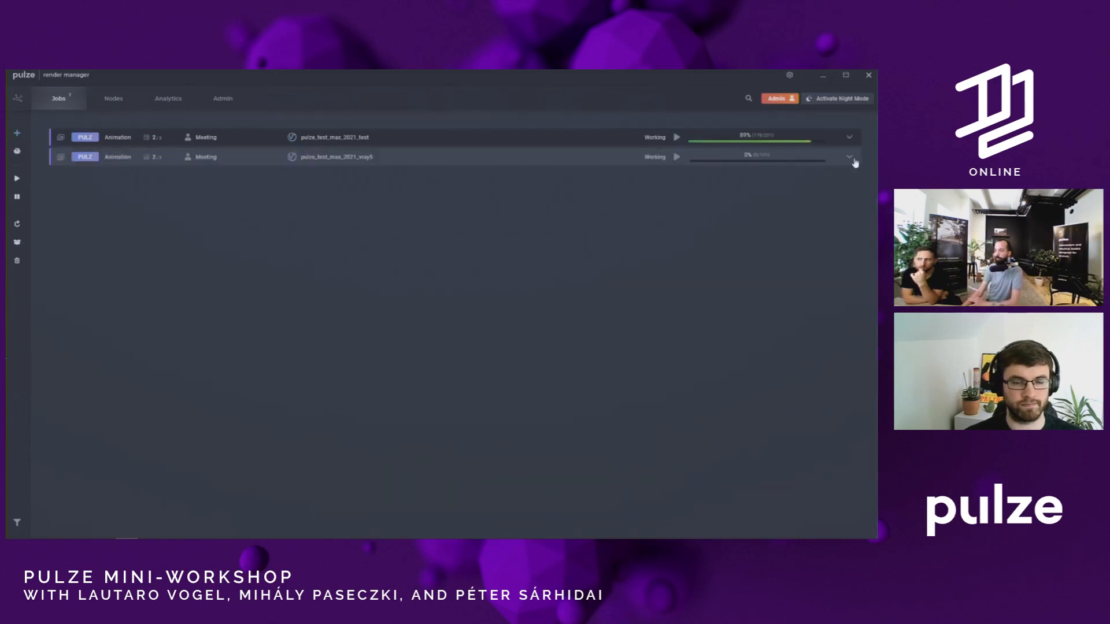
{"action": "left_click", "coordinate": [851, 158]}
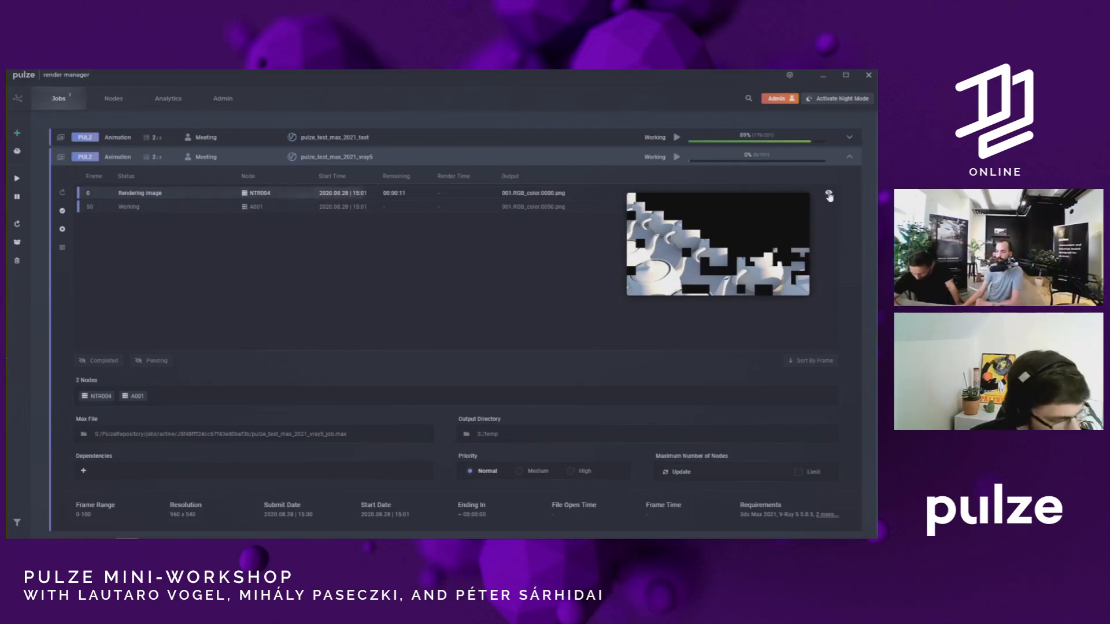
{"action": "scroll", "coordinate": [278, 387], "scroll_direction": "down", "scroll_amount": 1}
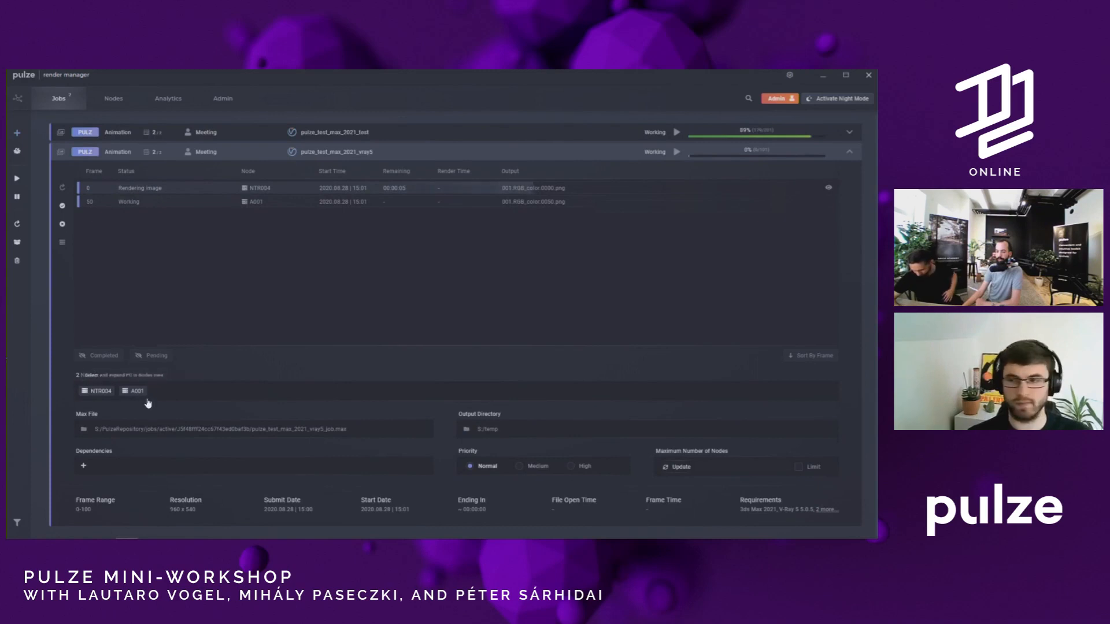
List the vray5 job's pending frames and look at the rendered files in its output directory S:/temp.
{"action": "left_click", "coordinate": [155, 356]}
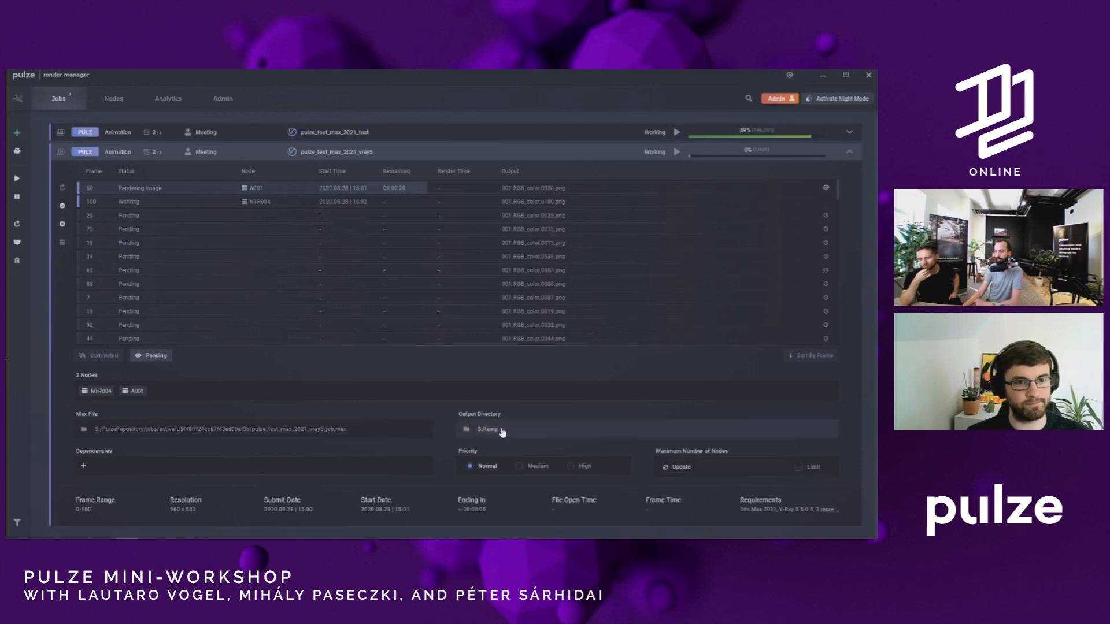
{"action": "left_click", "coordinate": [532, 444]}
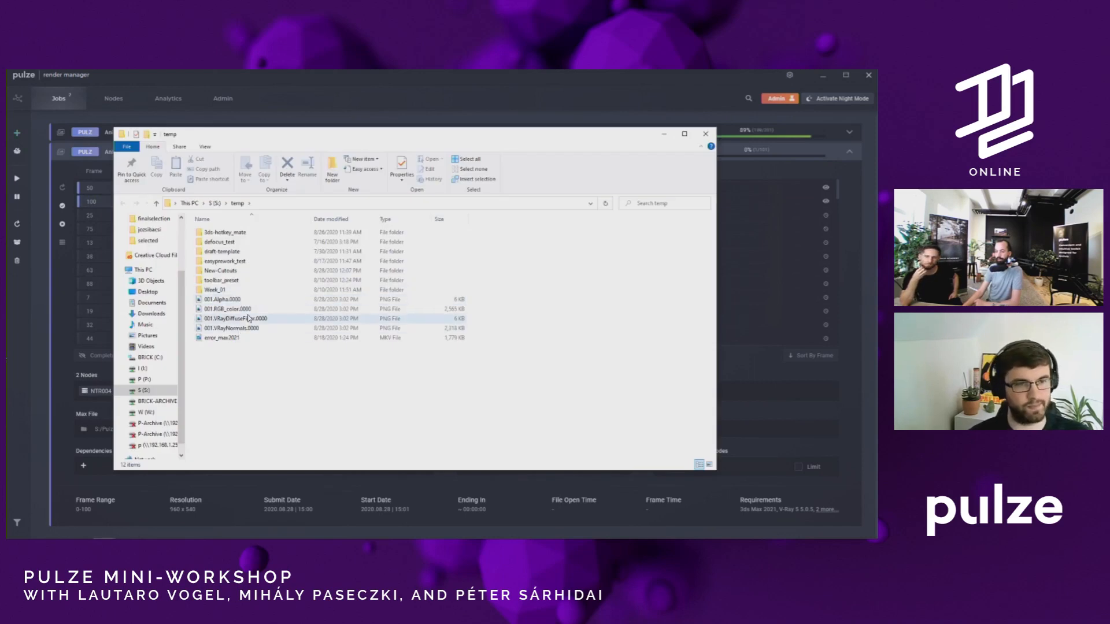
{"action": "left_click", "coordinate": [663, 134]}
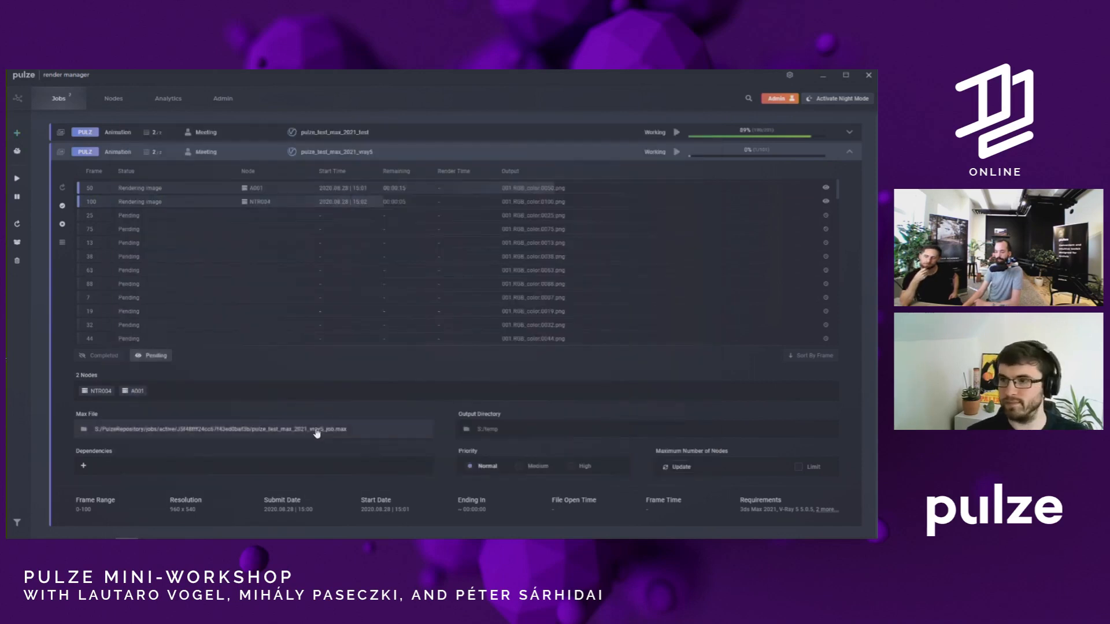
View the jobs available as dependencies for the vray5 job without adding any, and collapse the job.
{"action": "left_click", "coordinate": [86, 466]}
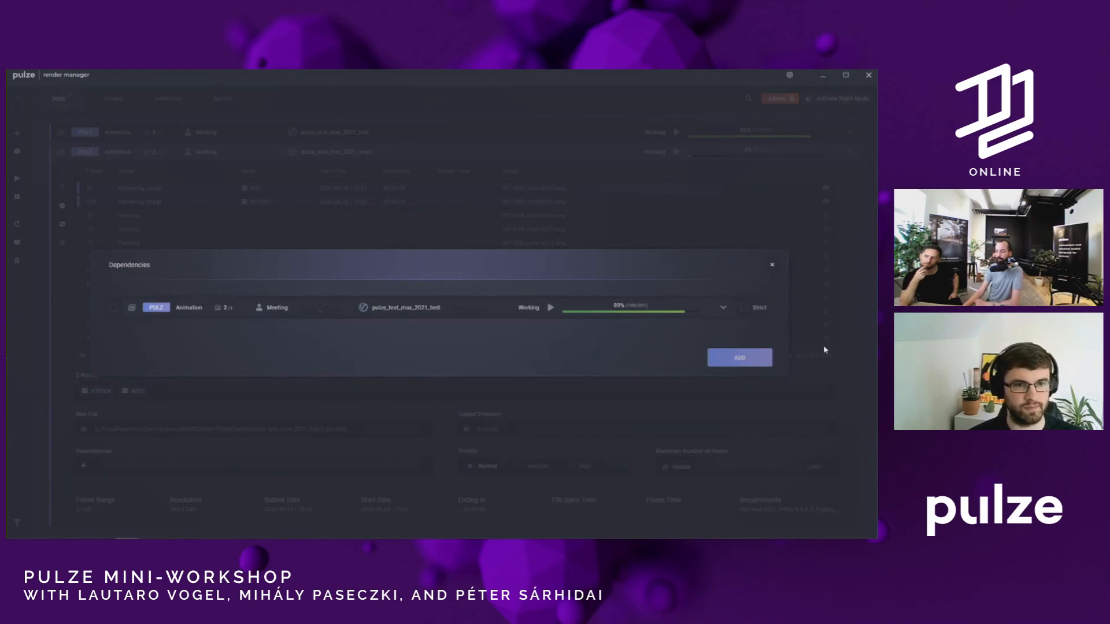
{"action": "left_click", "coordinate": [770, 268]}
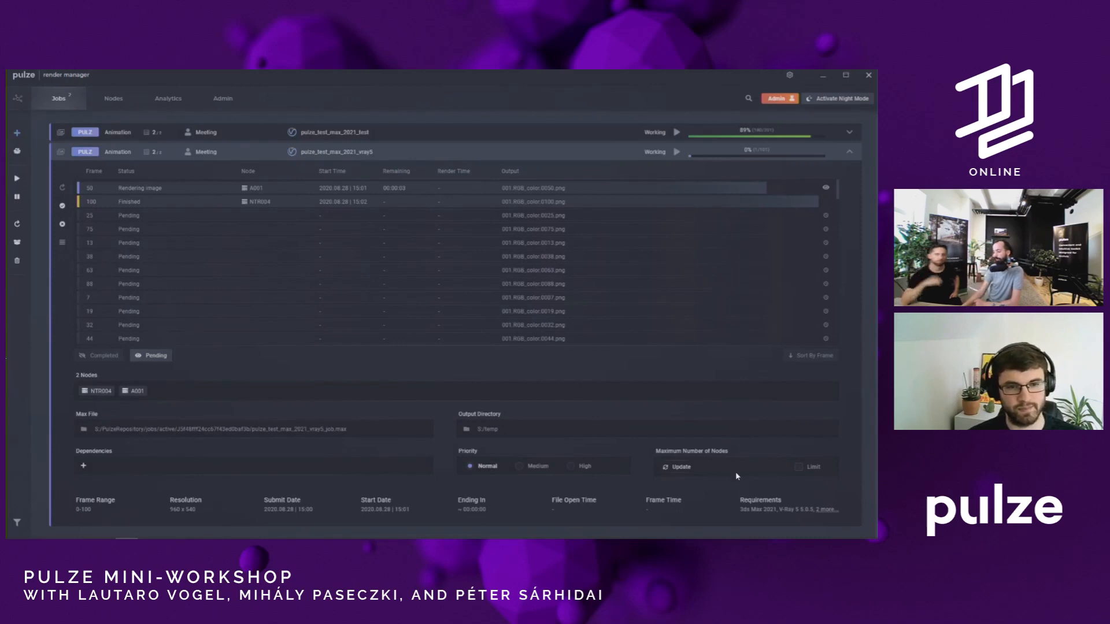
{"action": "left_click", "coordinate": [850, 153]}
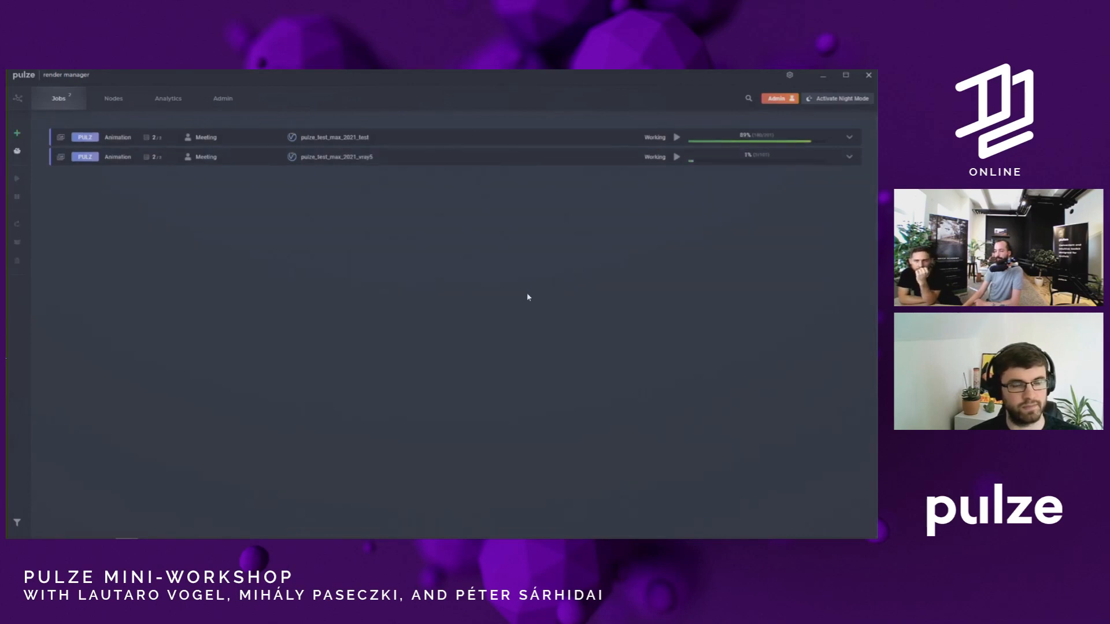
Expand the vray5 job again and try Night Mode limited to 6 of 8 usable CPU threads.
{"action": "left_click", "coordinate": [852, 158]}
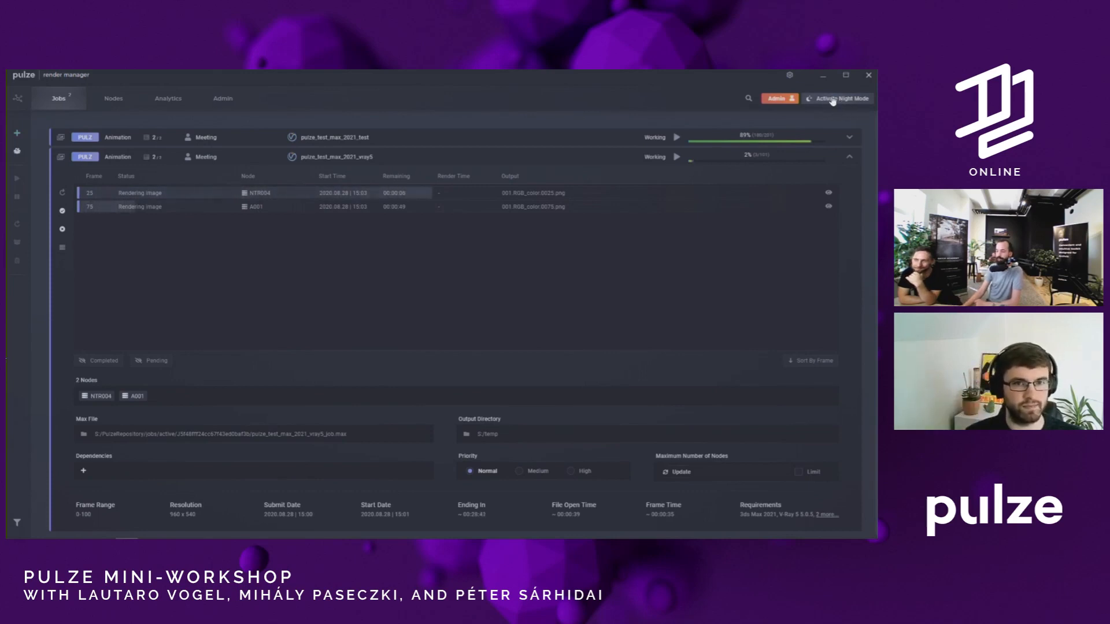
{"action": "left_click", "coordinate": [835, 99]}
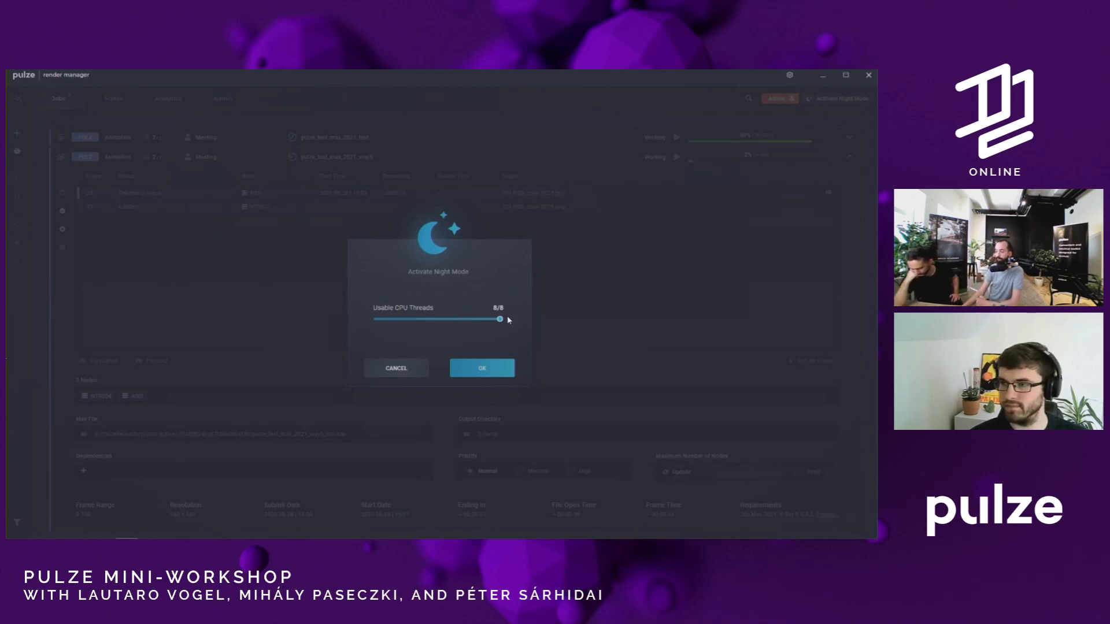
{"action": "left_click", "coordinate": [463, 330]}
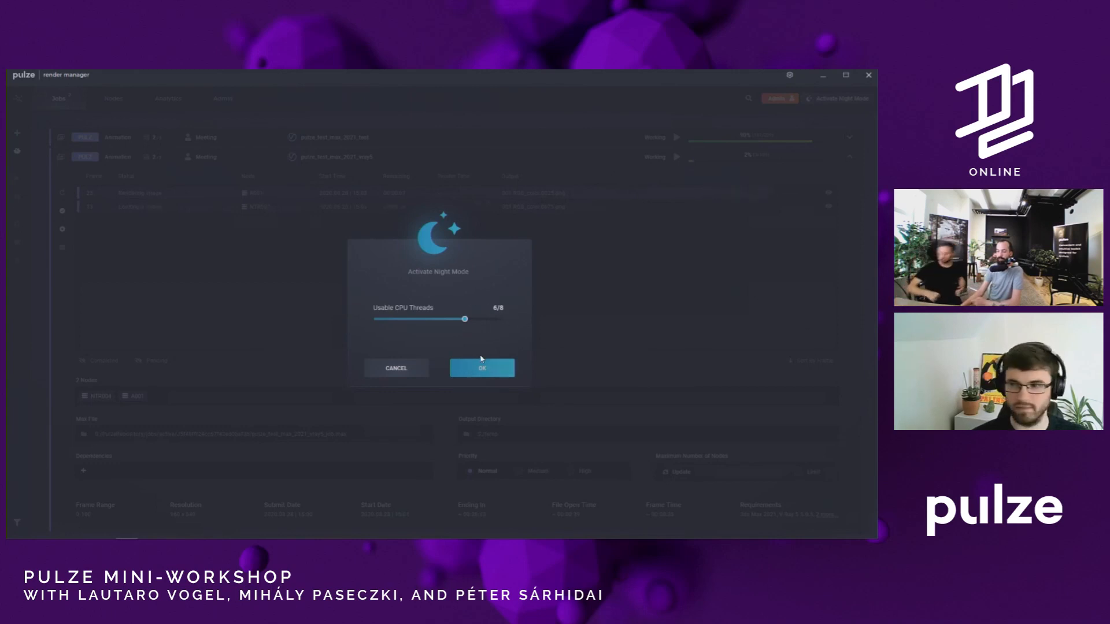
{"action": "left_click", "coordinate": [419, 368]}
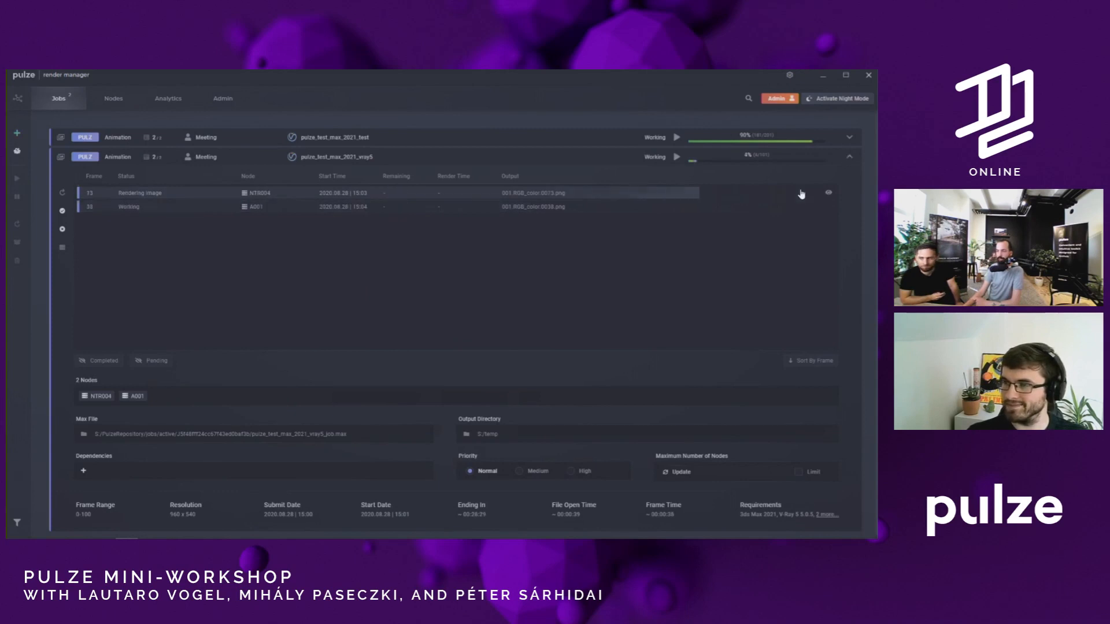
Collapse the vray5 job and switch to the Google Slides presentation at the Live Demo slide.
{"action": "left_click", "coordinate": [850, 162]}
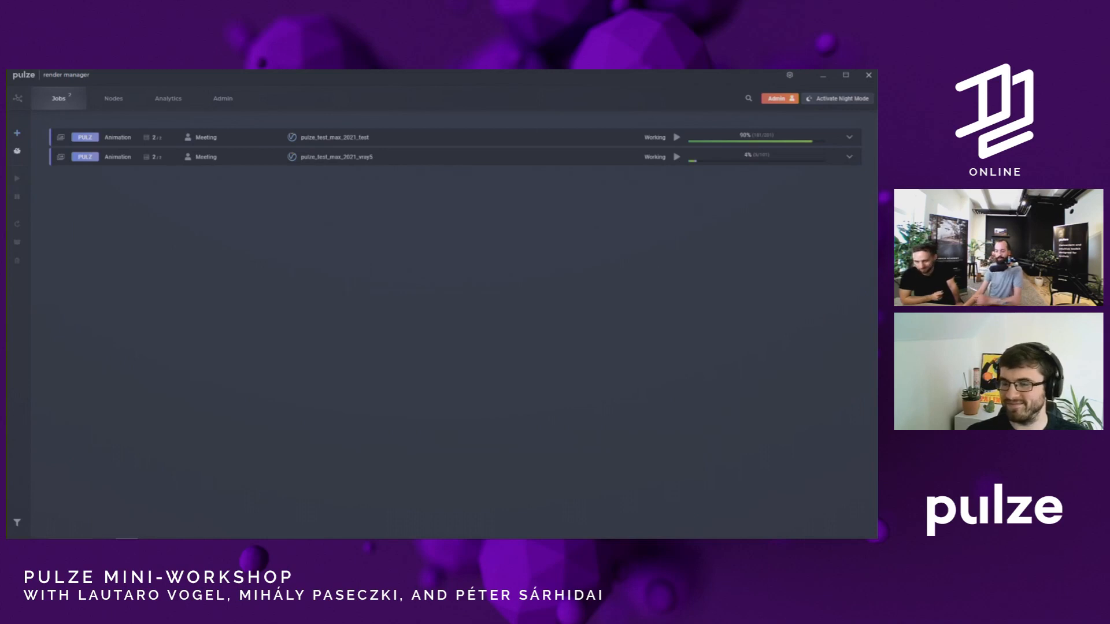
{"action": "left_click", "coordinate": [134, 512]}
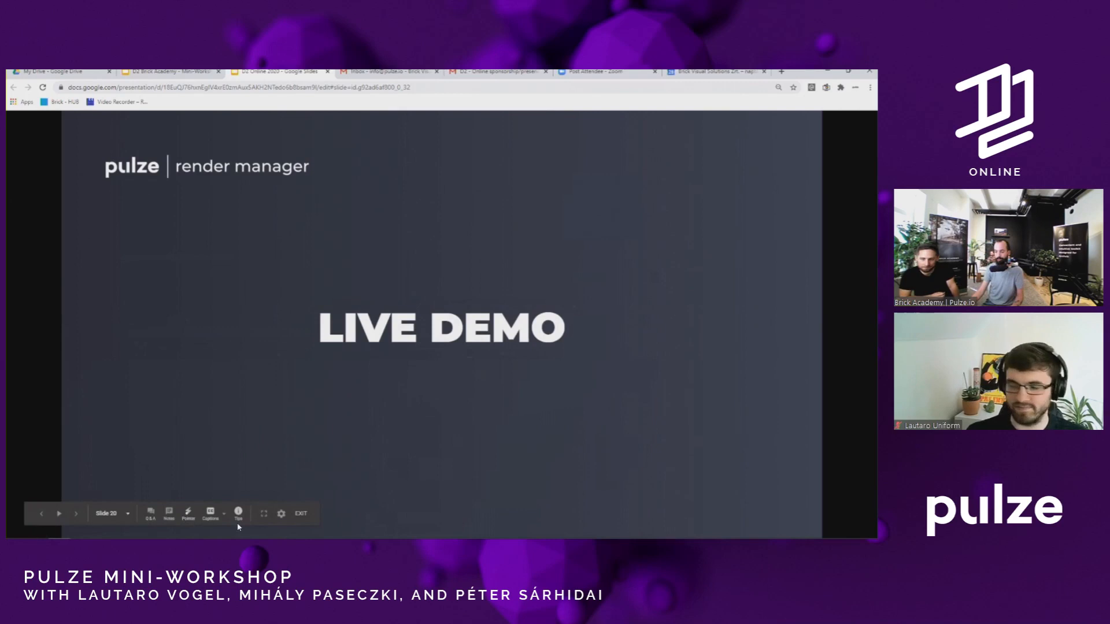
{"action": "left_click", "coordinate": [264, 513]}
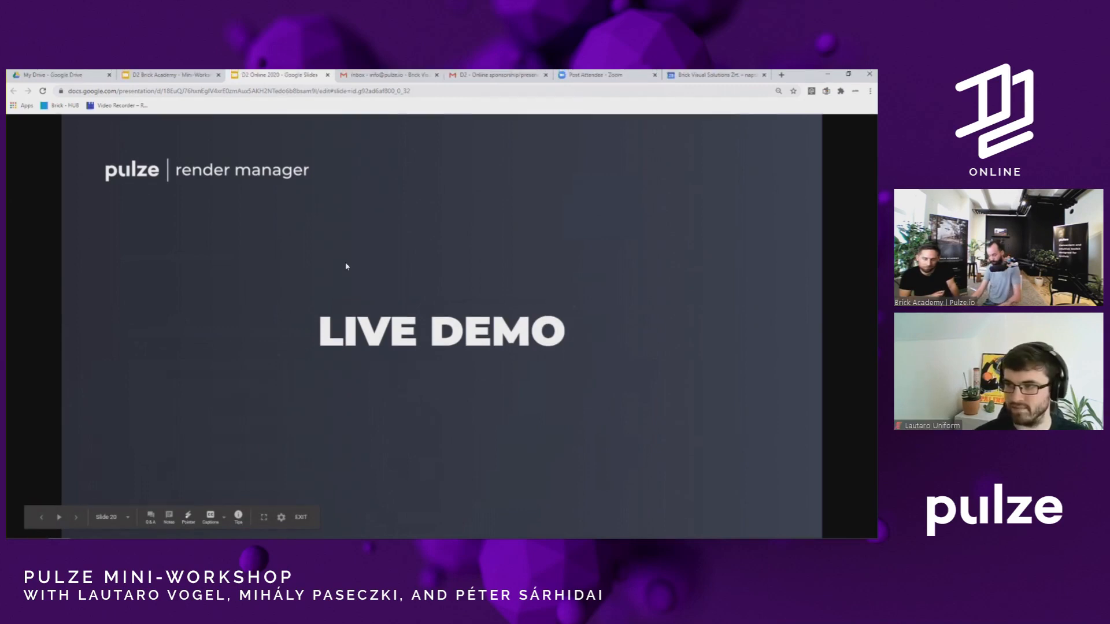